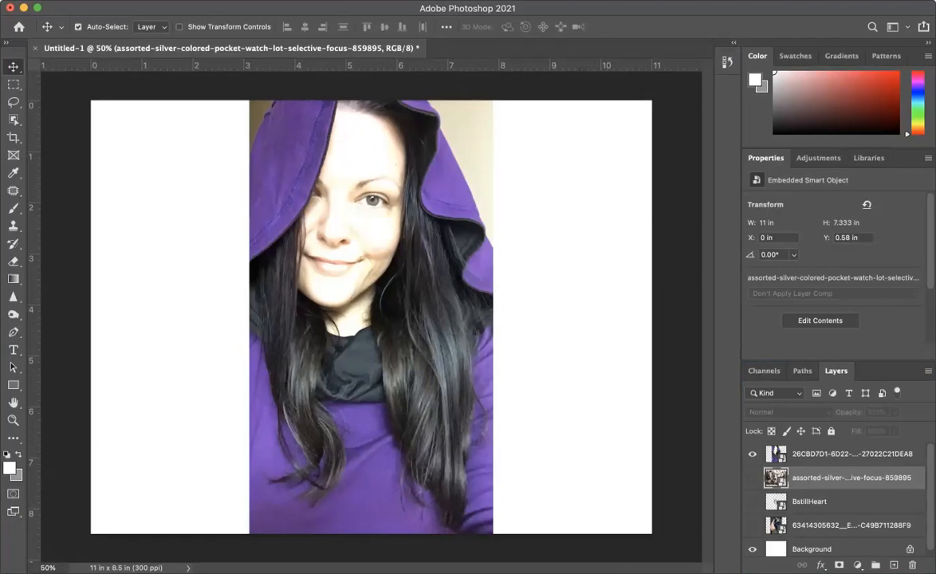
Rasterize the hooded portrait layer at the top of the layer stack.
left_click(852, 455)
right_click(777, 451)
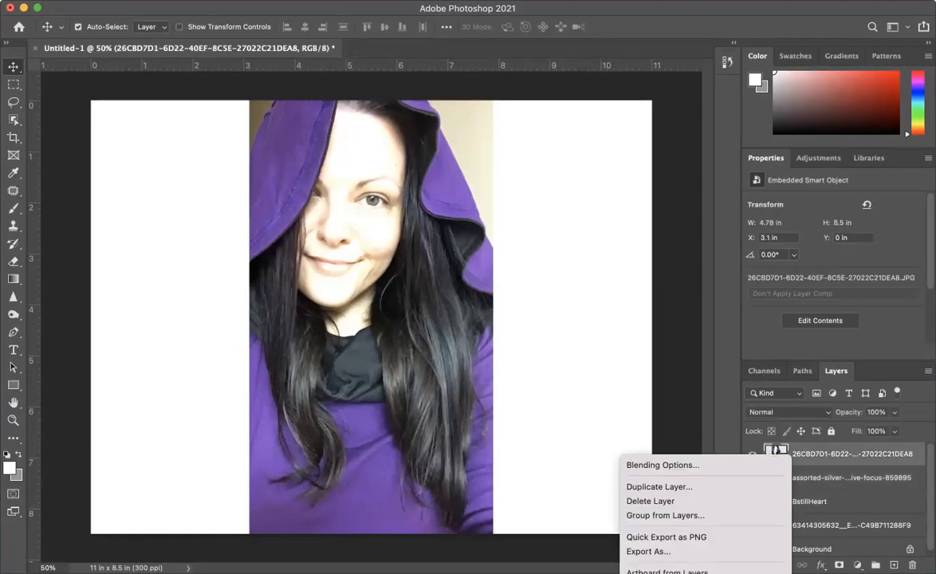
scroll(670, 519, "down", 10)
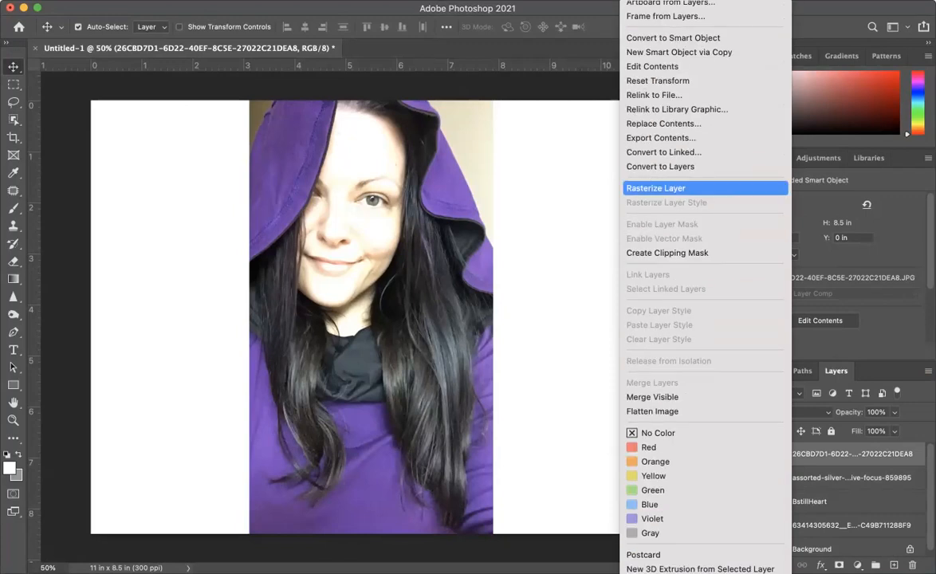
left_click(656, 189)
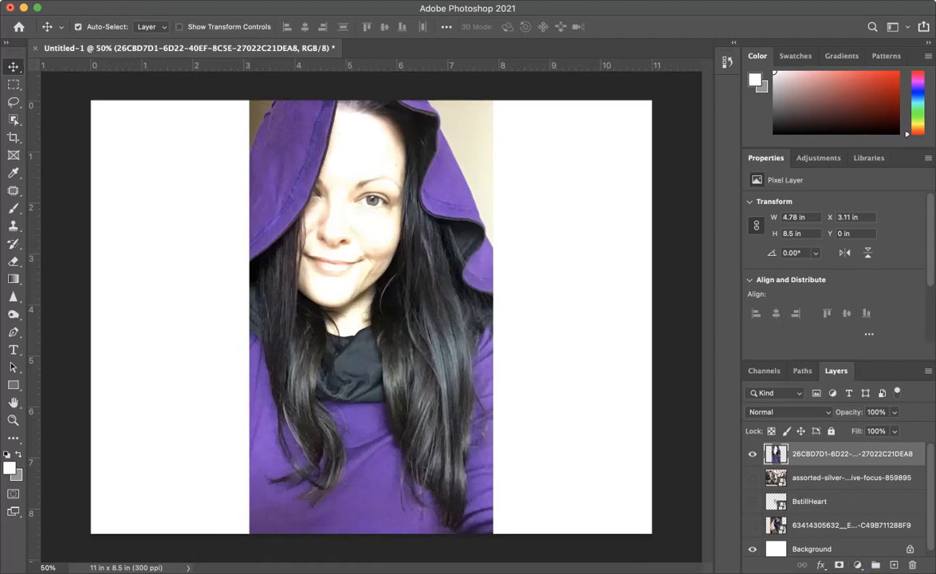
Add a Curves adjustment layer above the portrait layer, and float and enlarge its properties over the canvas.
left_click(189, 1)
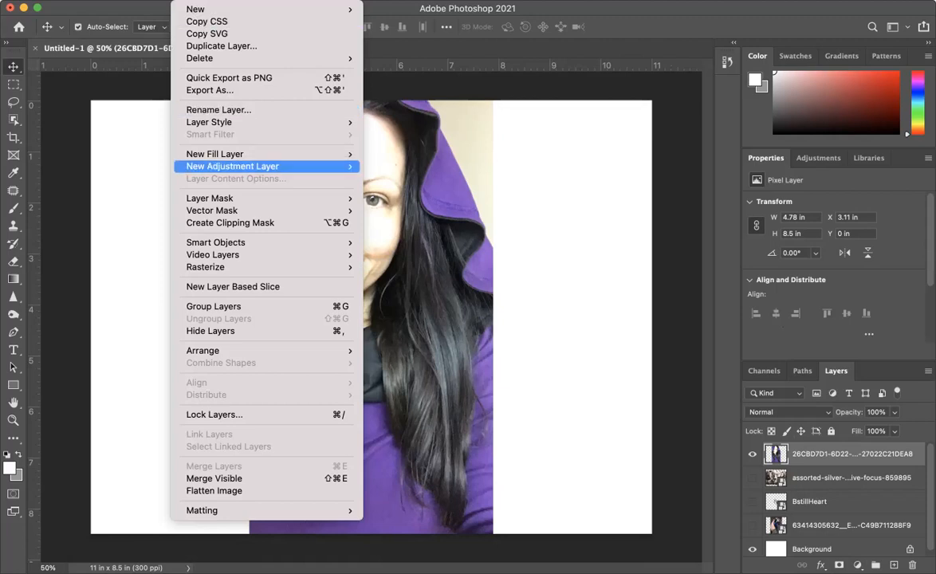
mouse_move(232, 166)
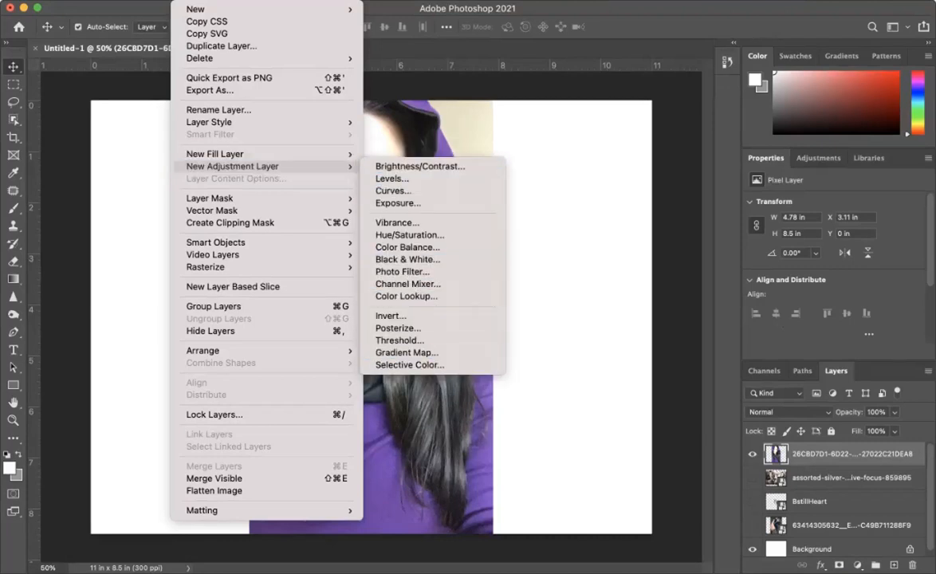
left_click(858, 565)
left_click(857, 564)
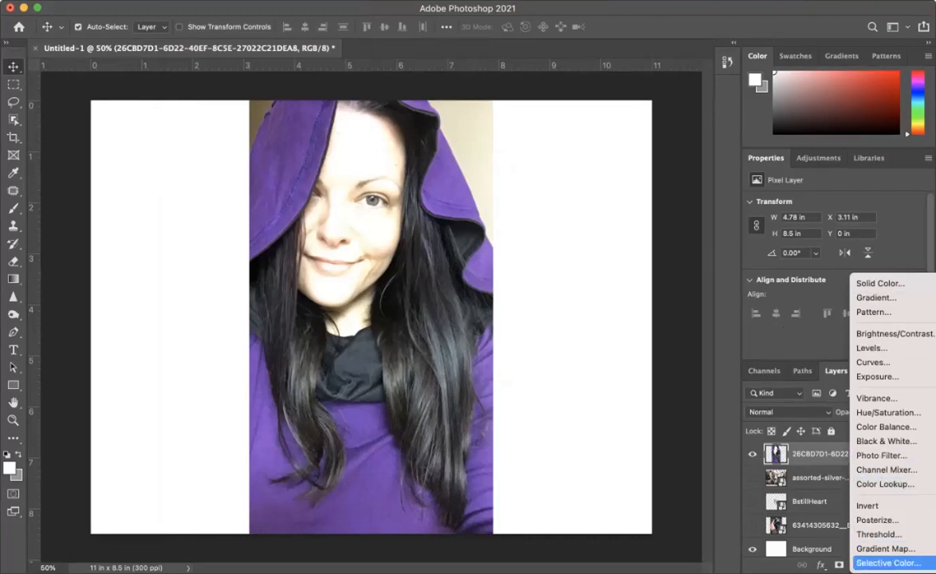
key("Escape")
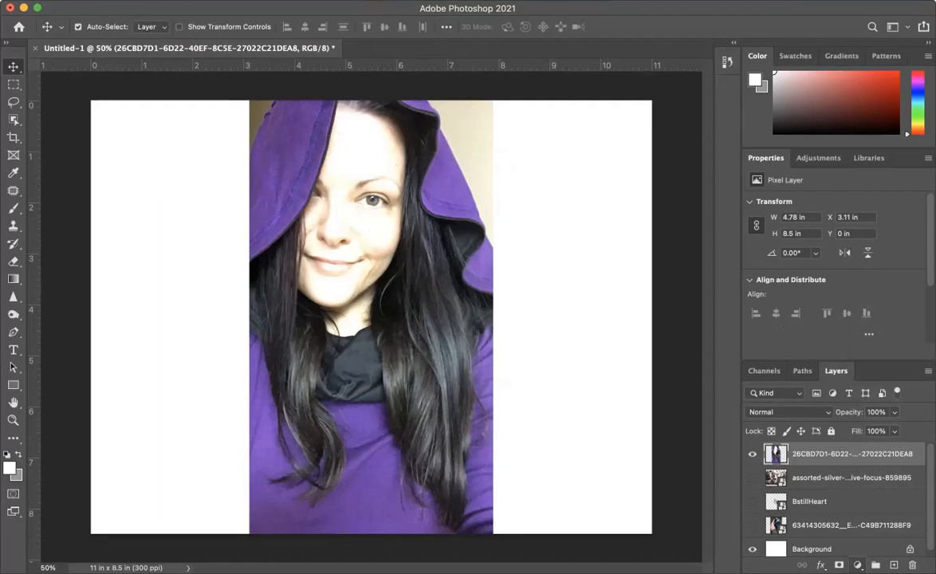
left_click(857, 565)
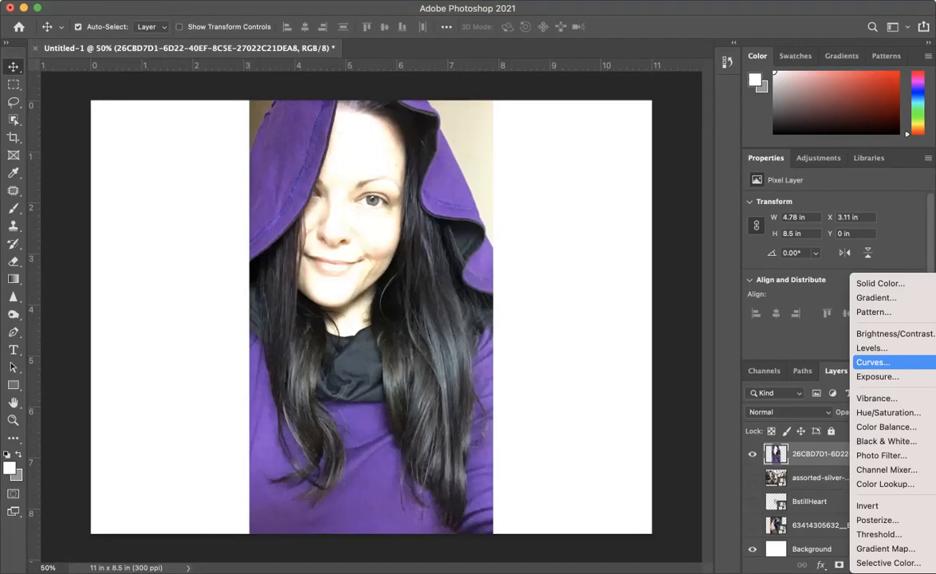
key("Escape")
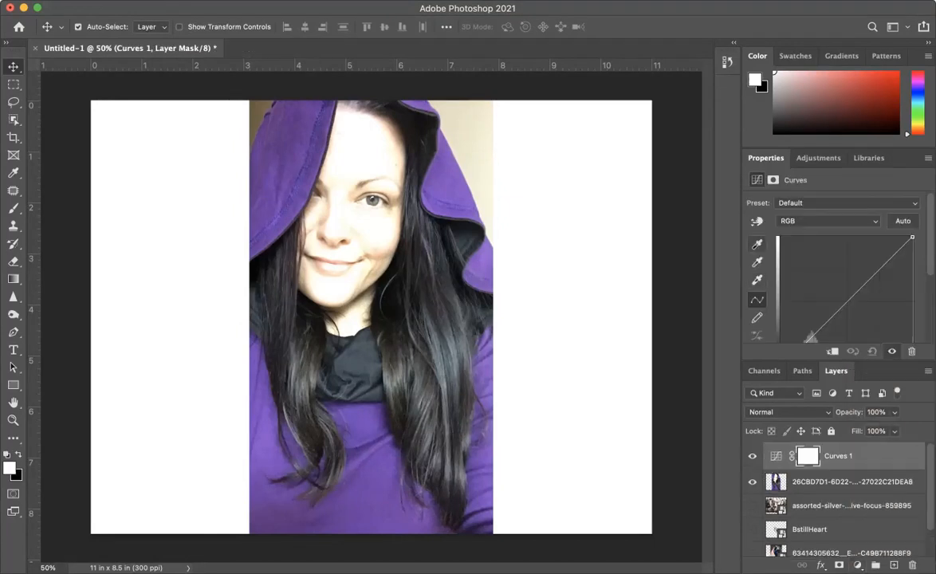
left_click_drag(765, 158, 555, 137)
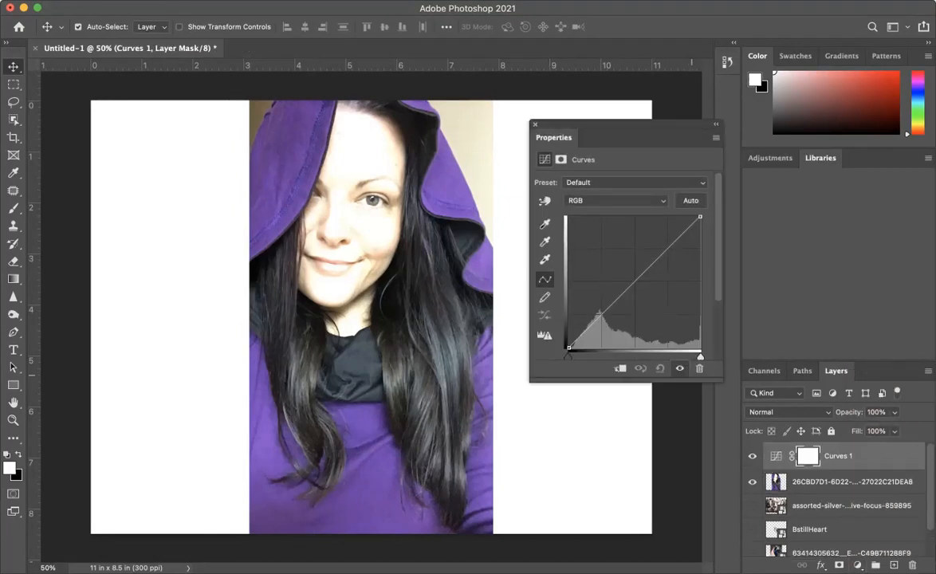
left_click_drag(723, 381, 727, 418)
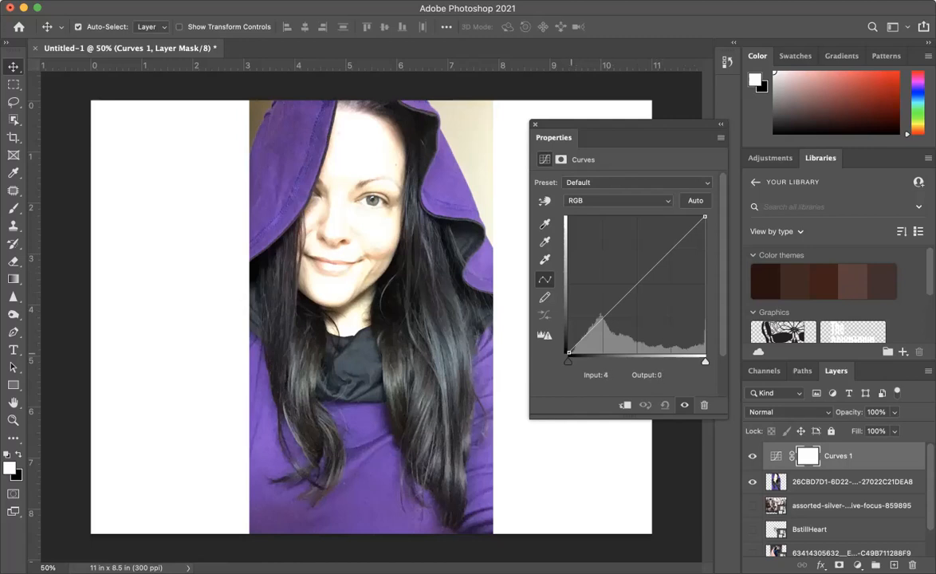
Try moving the RGB curve's white point to input 249 and its black point inward, and restore both endpoints.
mouse_move(568, 353)
left_mouse_down()
mouse_move(571, 311)
mouse_move(568, 353)
left_mouse_up()
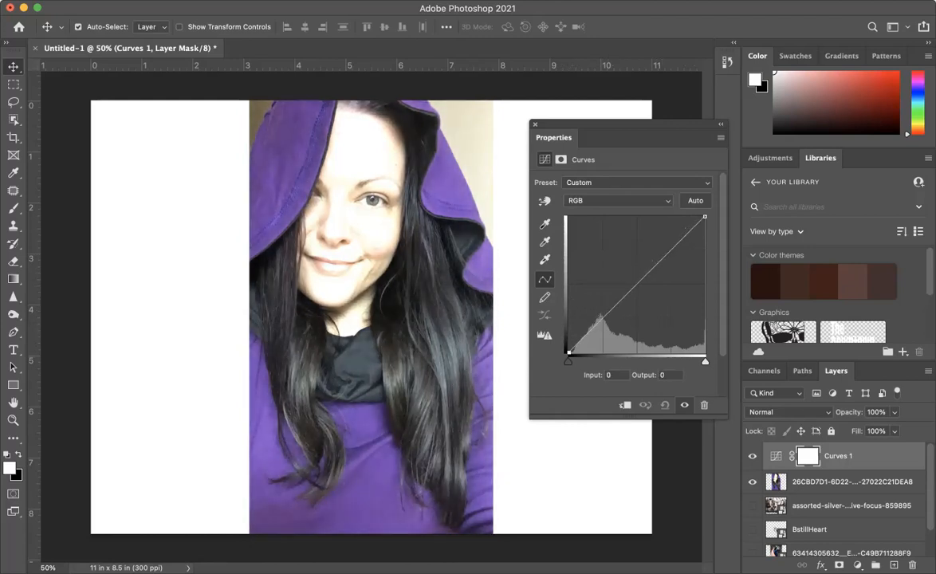
mouse_move(705, 217)
left_mouse_down()
mouse_move(705, 287)
mouse_move(702, 217)
left_mouse_up()
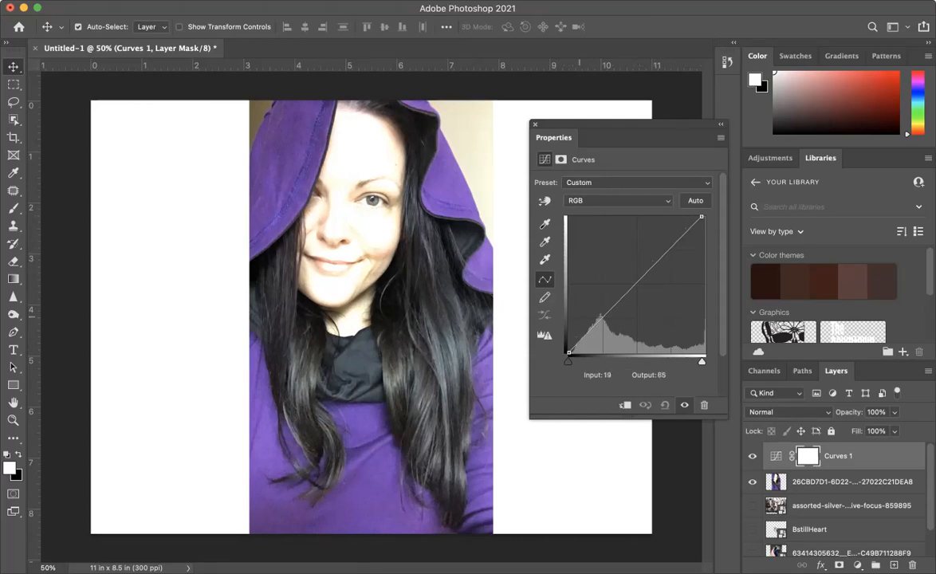
left_click_drag(568, 361, 585, 361)
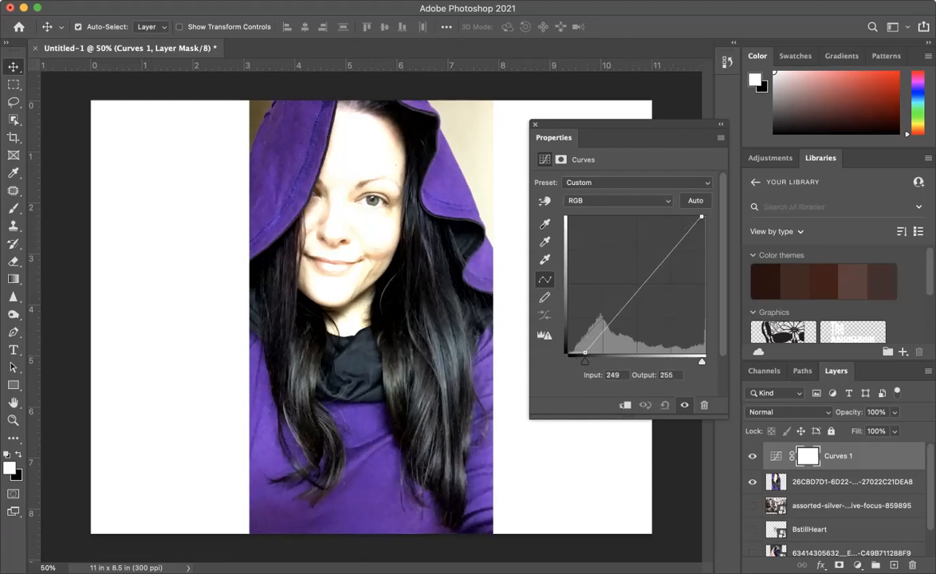
mouse_move(701, 217)
left_mouse_down()
mouse_move(685, 228)
mouse_move(705, 217)
left_mouse_up()
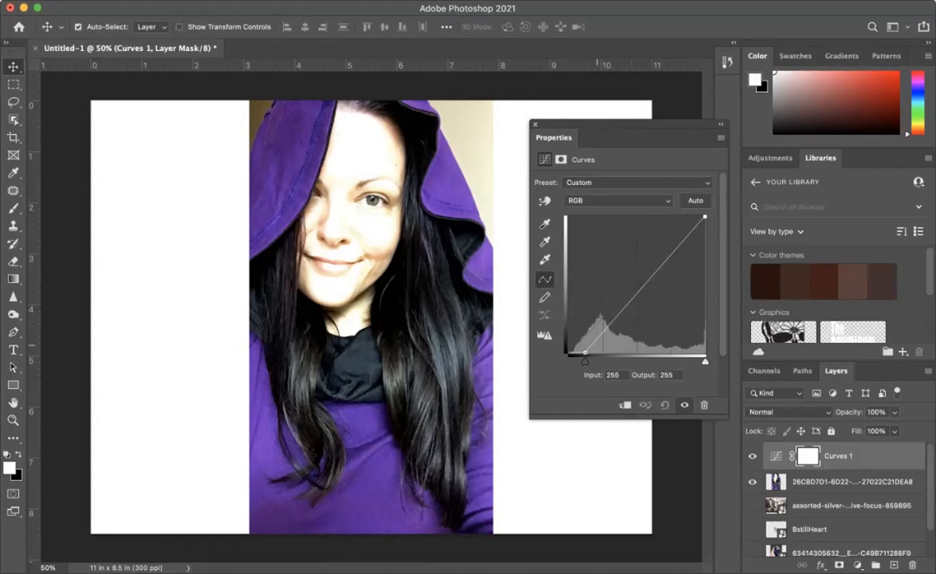
left_click_drag(585, 351, 568, 352)
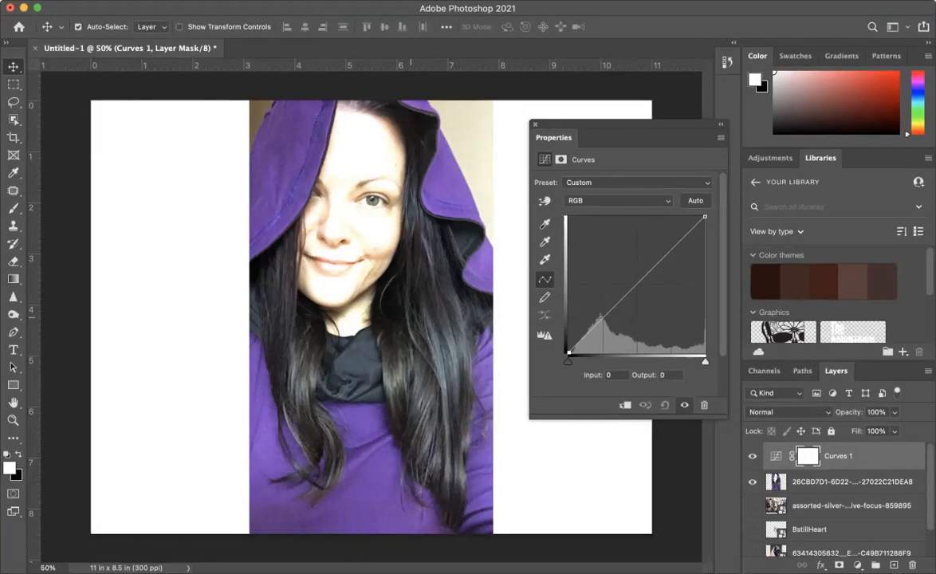
Try darkening the midtones with an RGB curve point at input 176, output 114, and reset the curve.
left_click(637, 285)
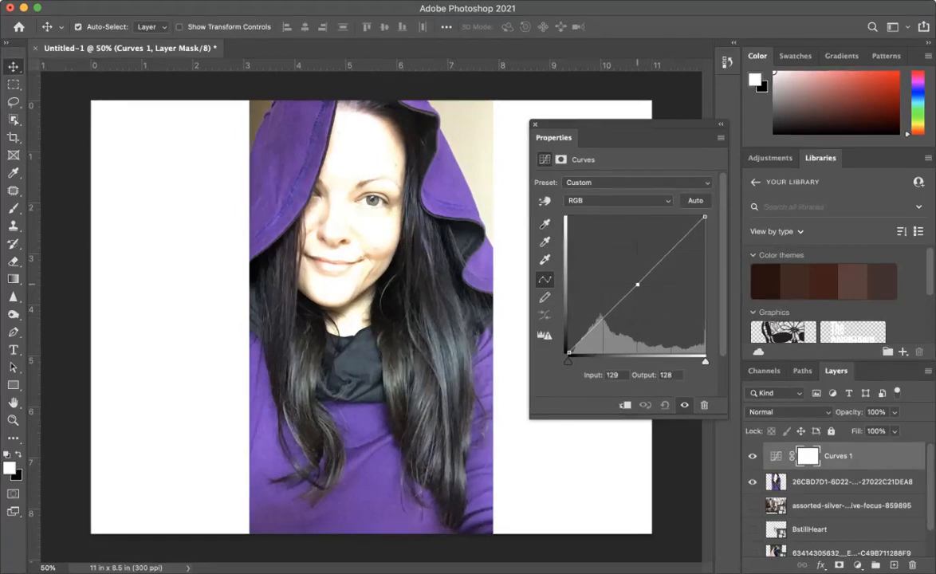
left_click_drag(638, 285, 662, 292)
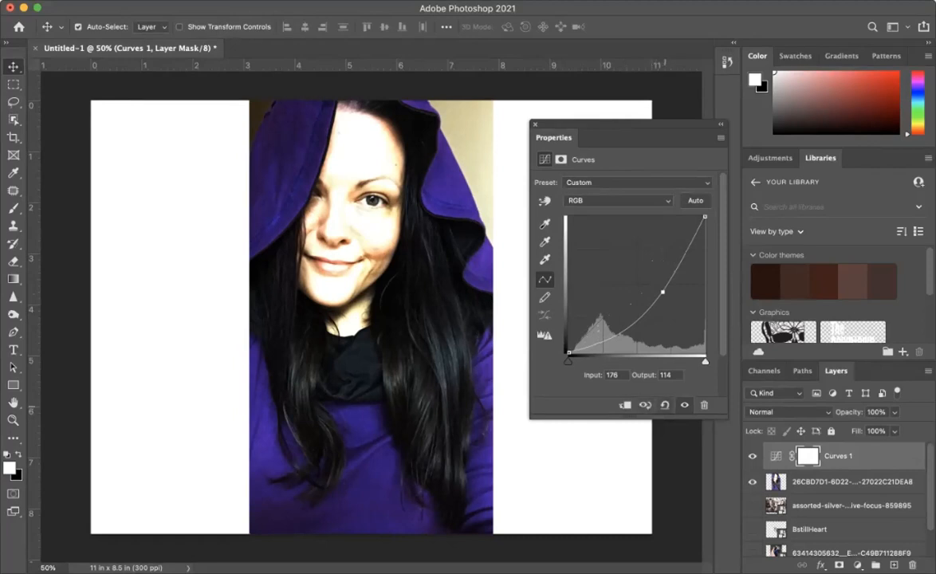
left_click(665, 406)
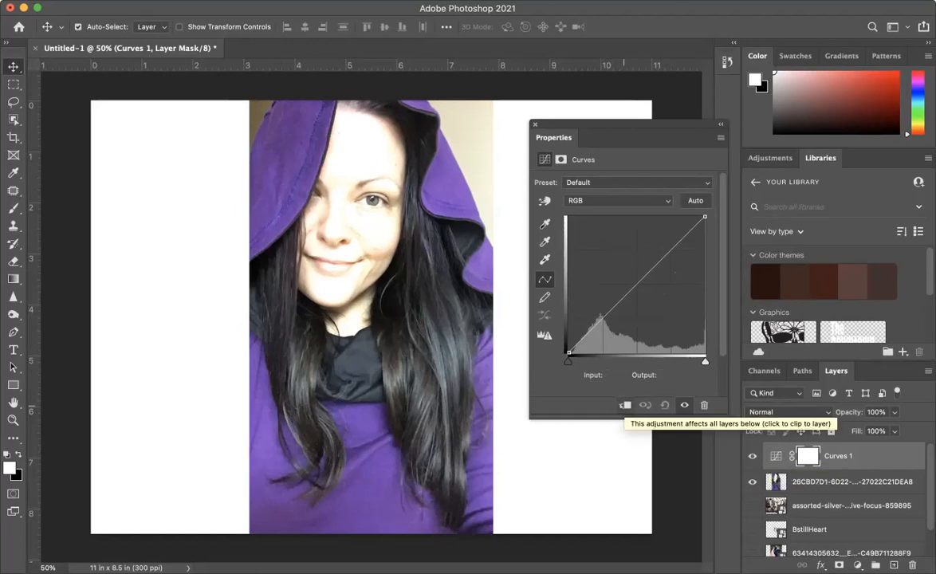
Clip the Curves adjustment to the portrait layer directly below it.
left_click(625, 405)
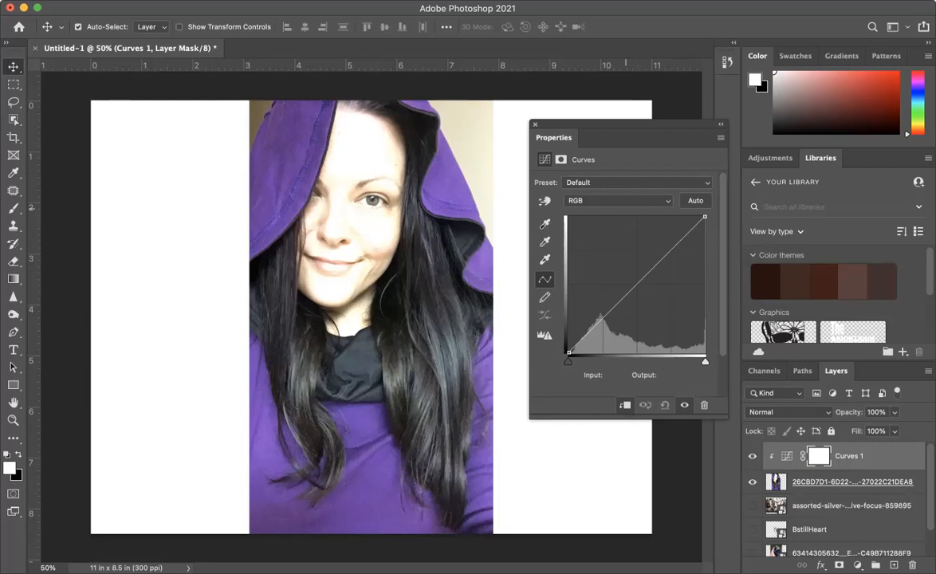
Add a midpoint to the Blue channel's curve, lower it to output 111, and raise it to input 134, output 162.
left_click(619, 200)
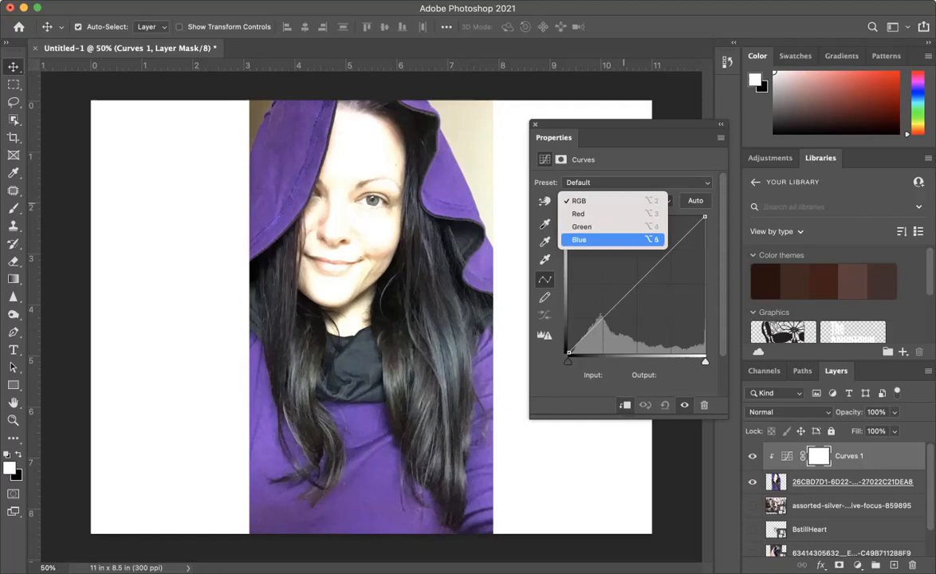
key("Return")
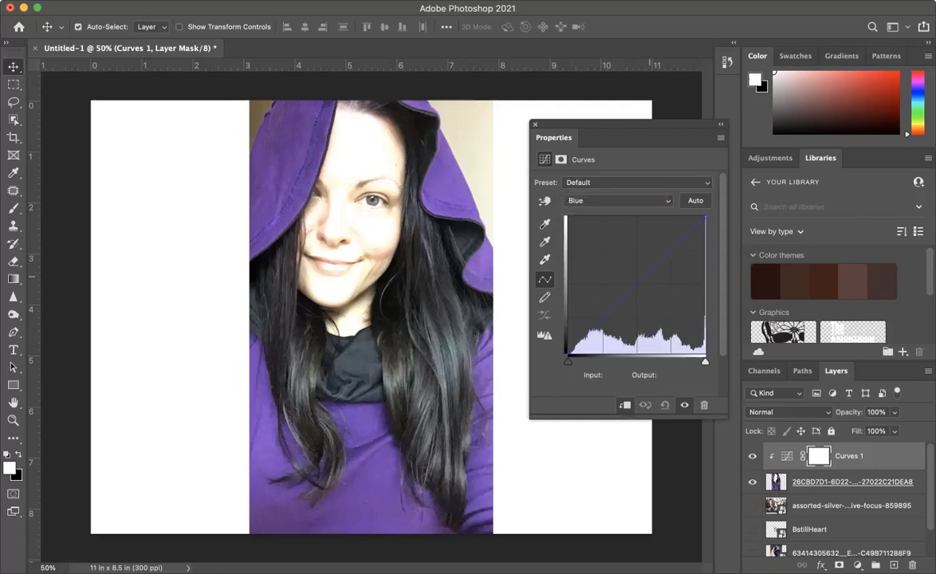
left_click(636, 287)
left_click_drag(635, 287, 637, 294)
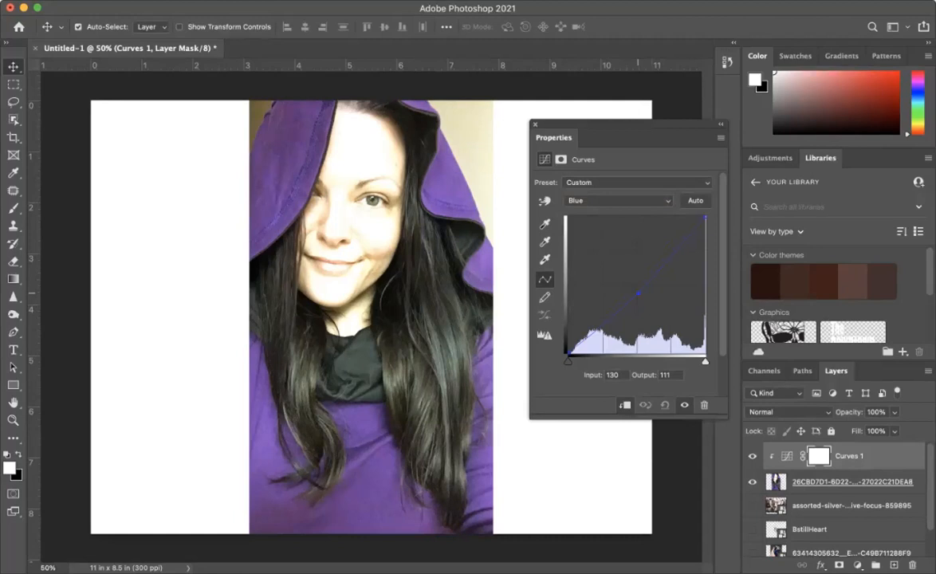
left_click_drag(638, 294, 639, 264)
key("shift+Up")
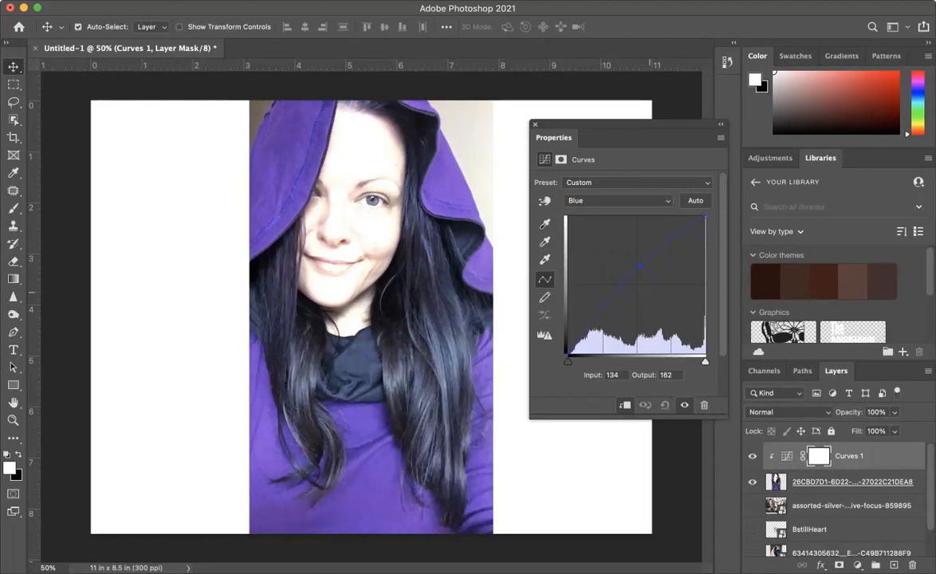
Try moving the Blue curve point to input 151, output 184, lift the curve's darker tones, and reset the adjustment.
key("Right")
key("Right")
key("Right")
key("Right")
key("Right")
key("Right")
key("shift+Down")
key("shift+Down")
left_click_drag(643, 274, 650, 255)
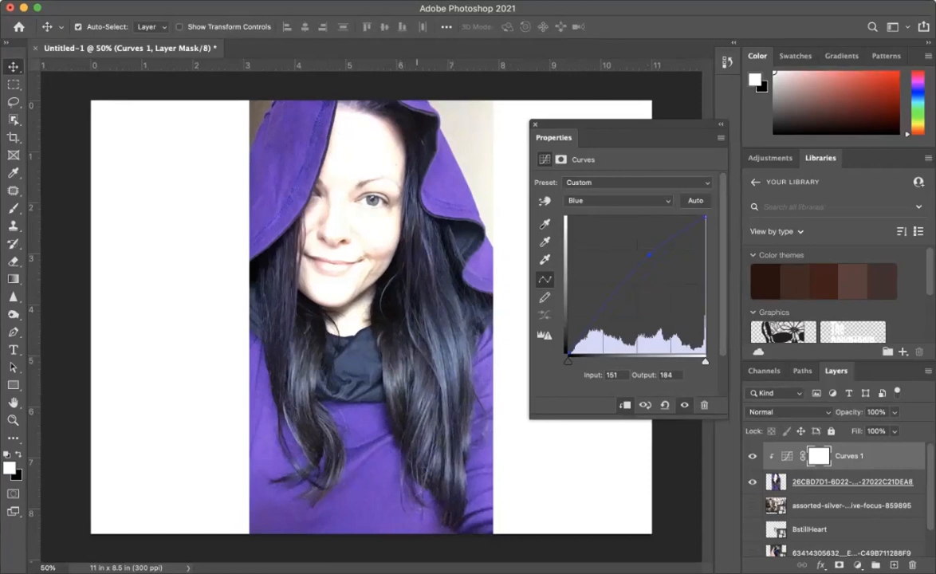
left_click_drag(587, 329, 612, 291)
left_click(666, 405)
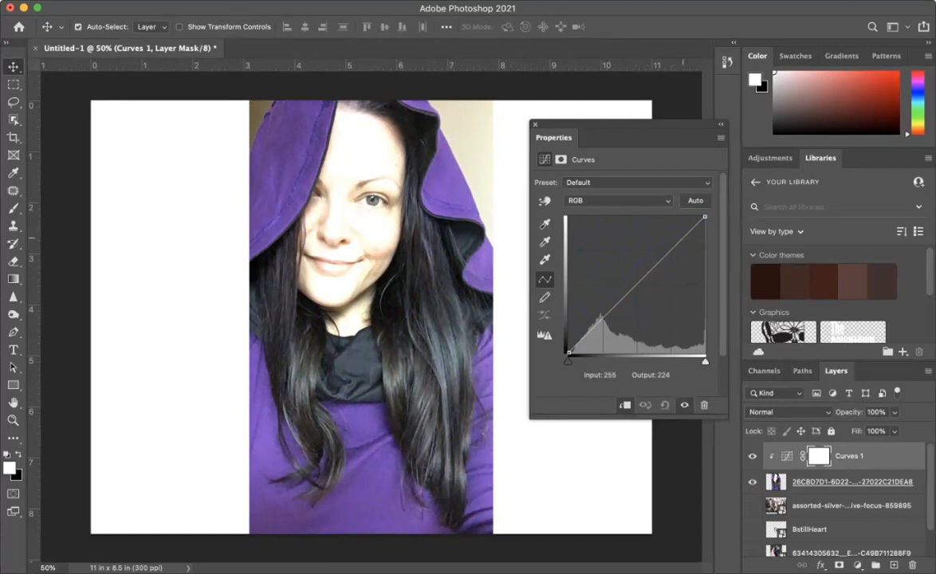
Lower the white point of the Green channel's curve to output 246.
left_click(622, 200)
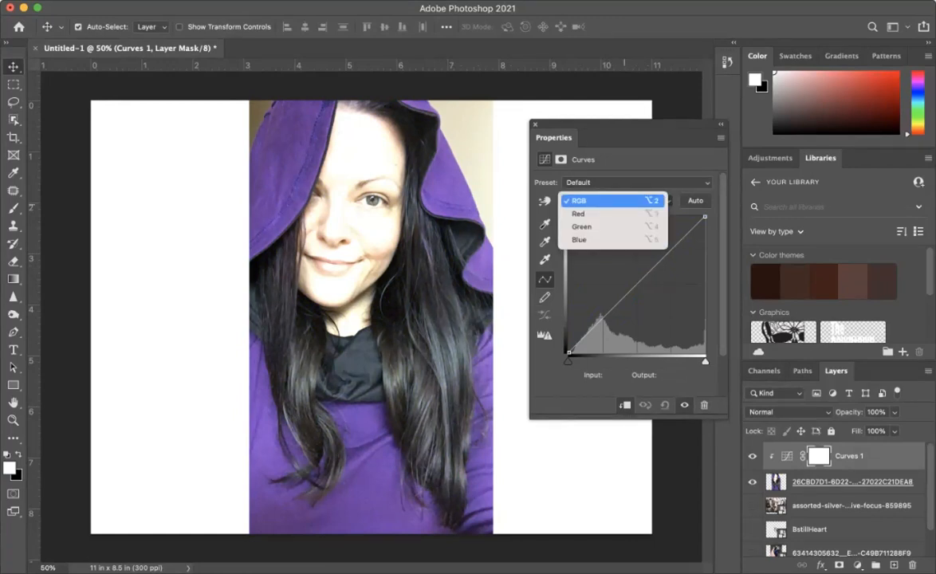
left_click(582, 226)
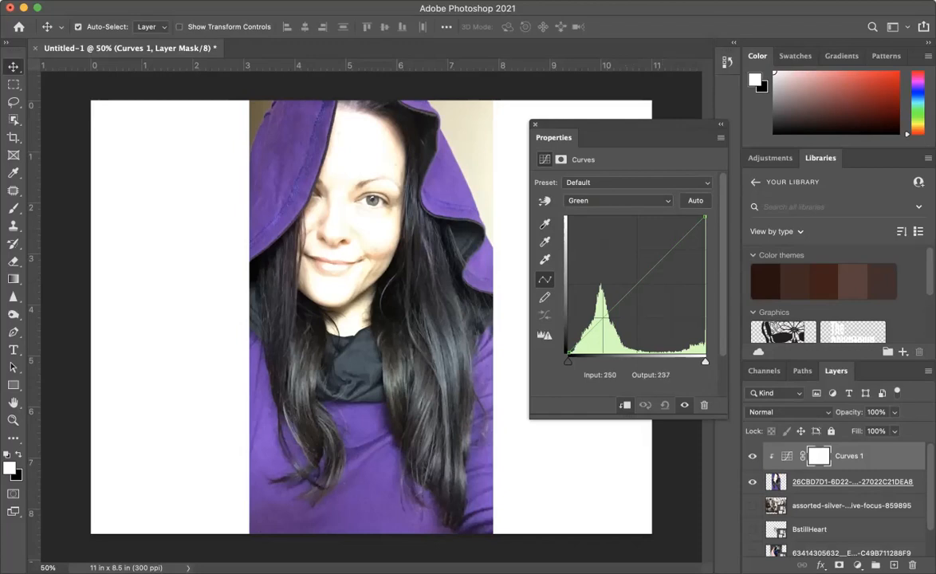
left_click_drag(705, 217, 704, 225)
key("Up")
key("Up")
key("Up")
key("Up")
key("Up")
key("Up")
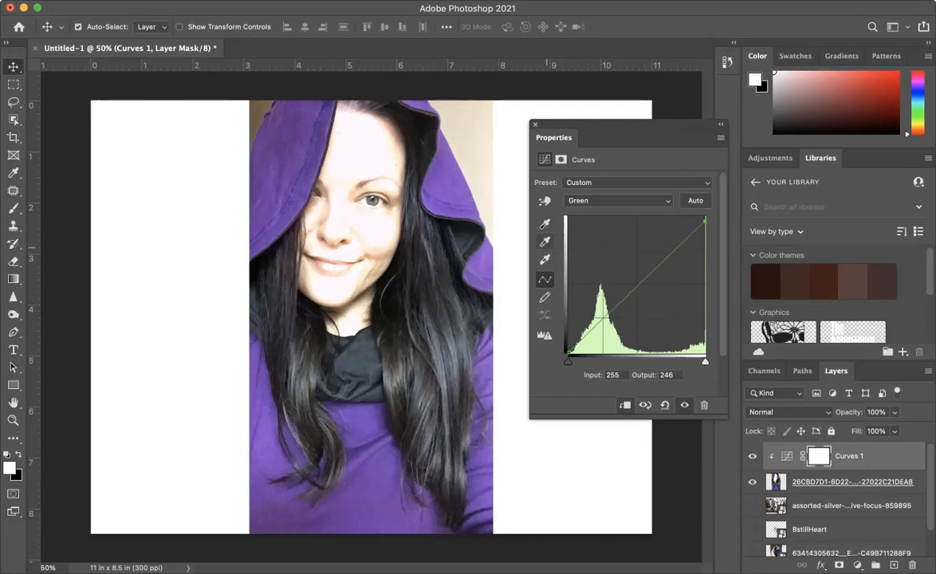
Slightly raise the RGB curve's midtones and use on-image adjustment on the face to lower the white point to output 243.
left_click(619, 201)
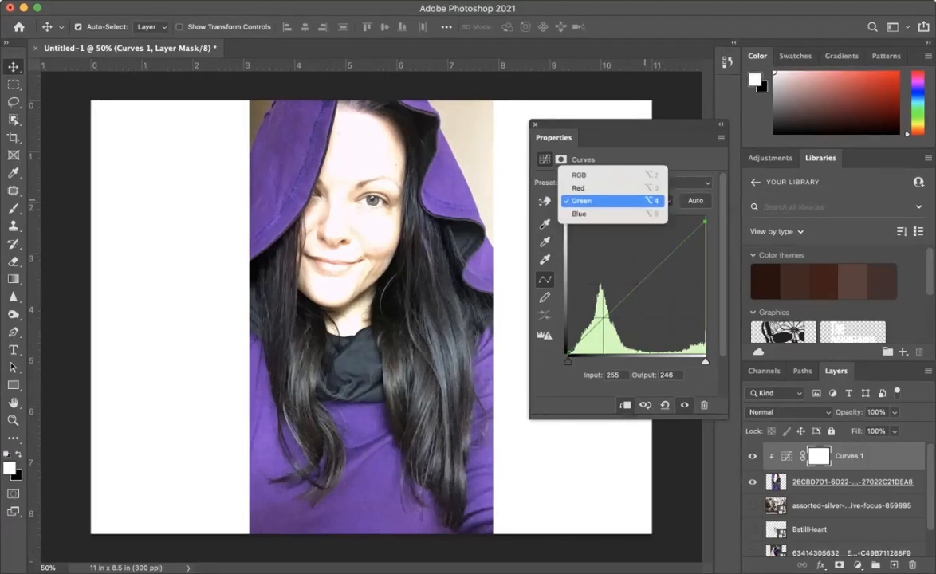
left_click(579, 175)
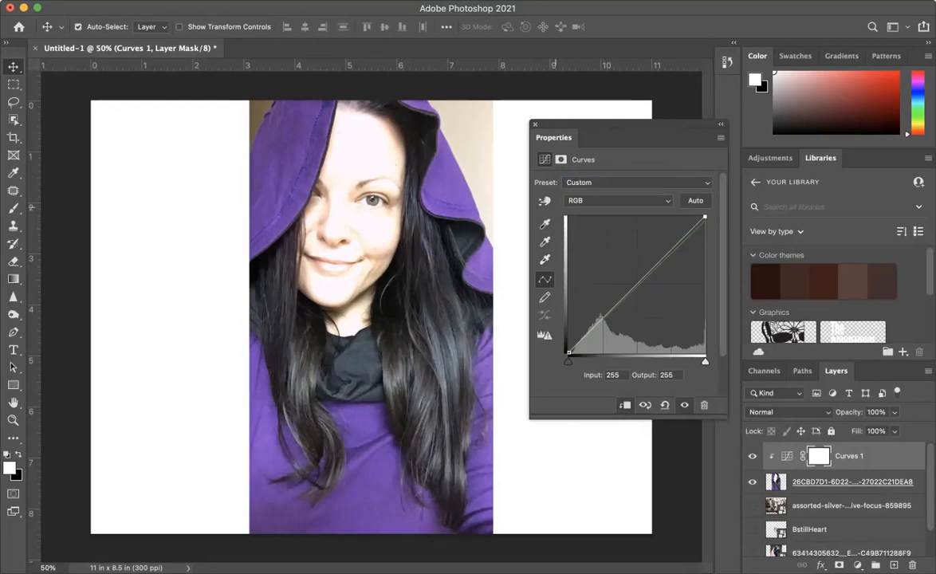
left_click(545, 200)
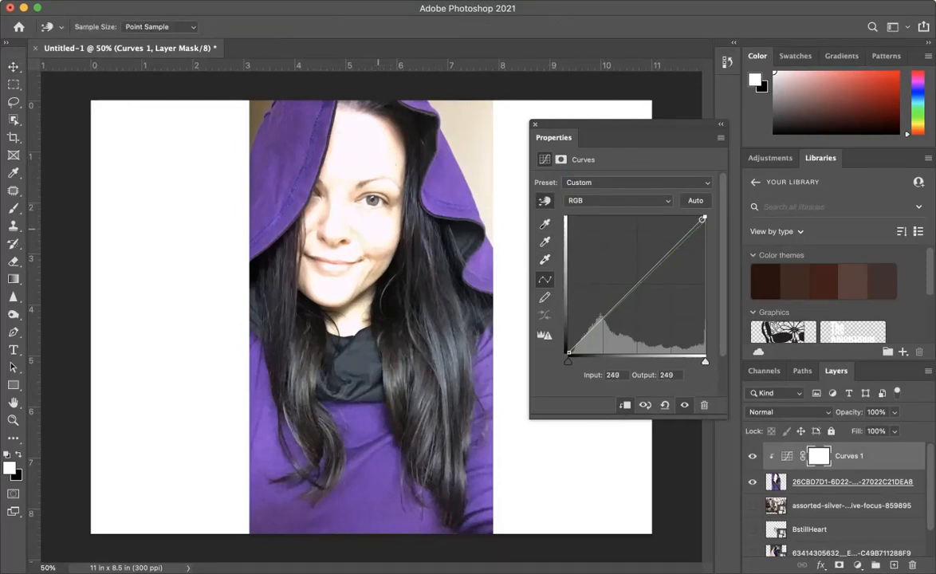
left_click_drag(639, 280, 640, 276)
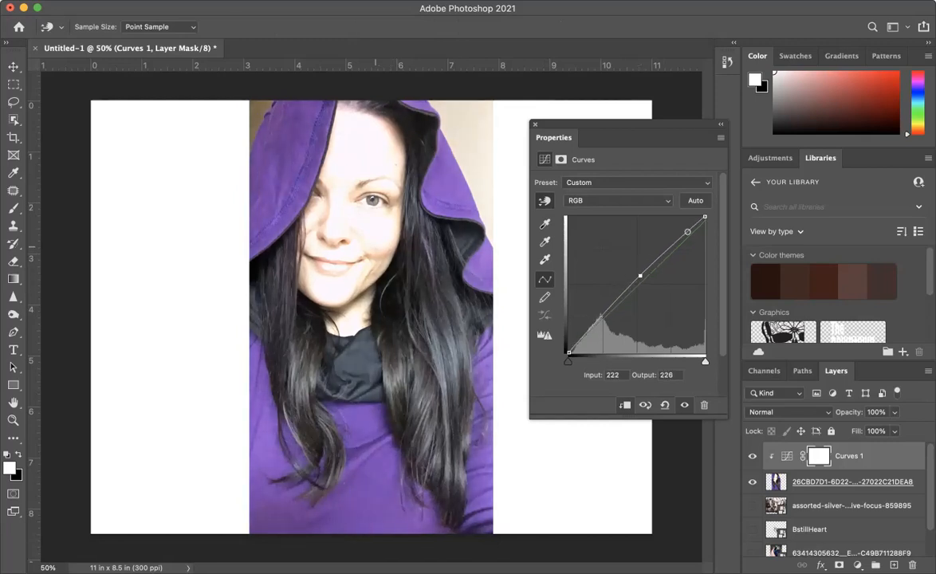
mouse_move(368, 223)
left_mouse_down()
mouse_move(381, 232)
mouse_move(368, 237)
left_mouse_up()
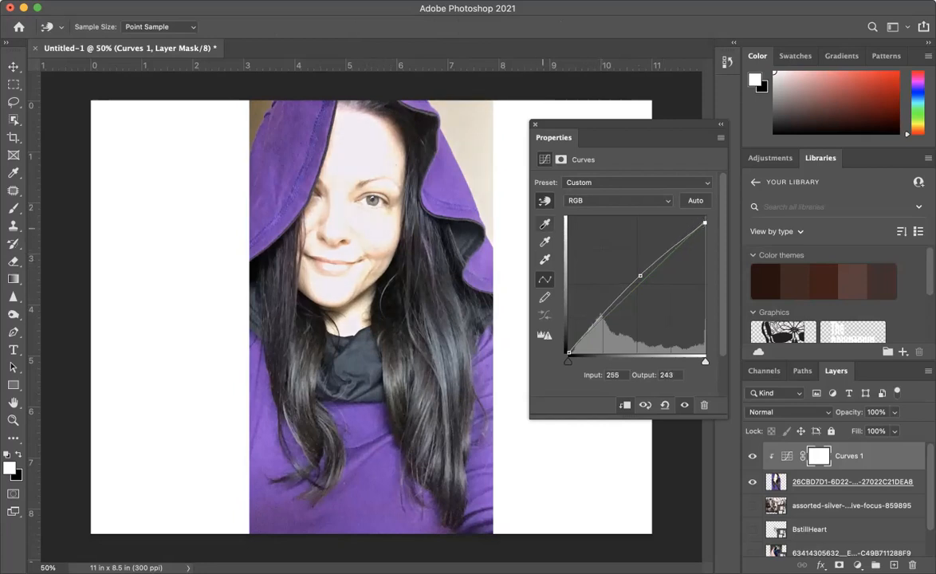
Sample the black point for the curve from the dark hair beside the chin and the white point from the white of the eye.
left_click(544, 225)
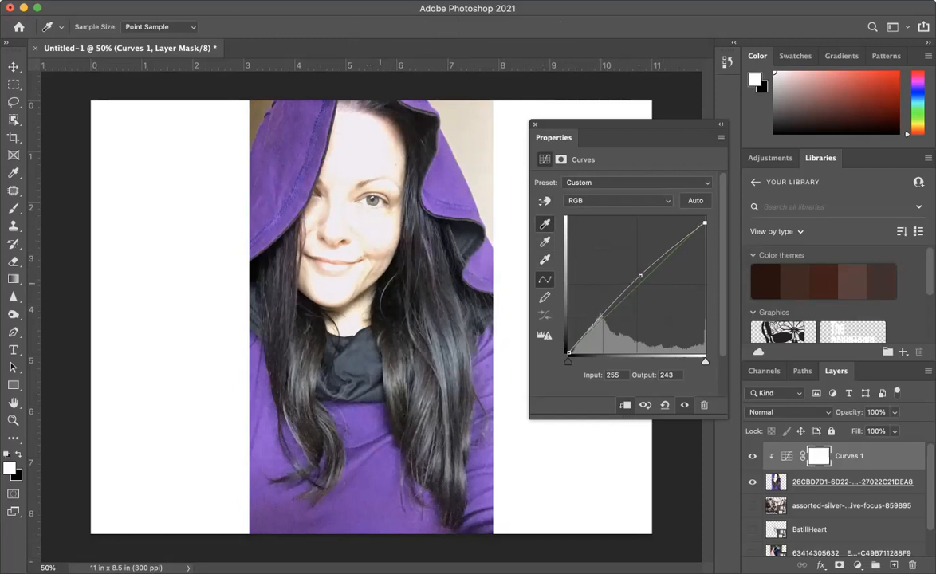
left_click(379, 281)
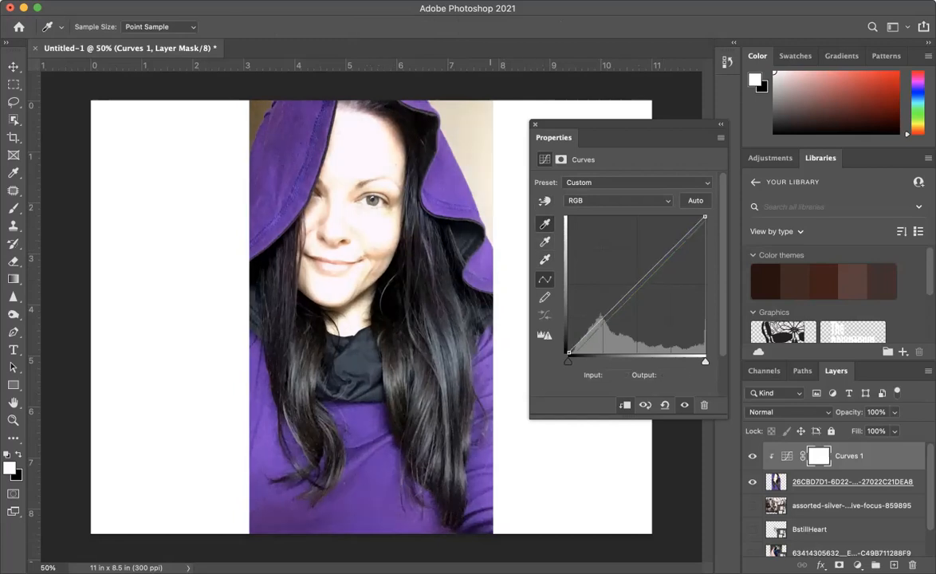
left_click(544, 259)
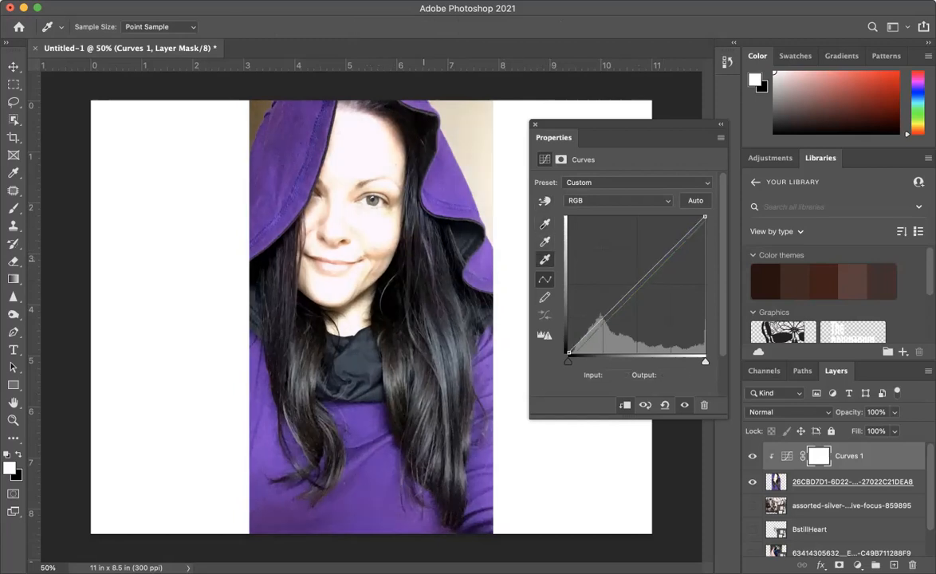
left_click(364, 201)
Compare the portrait with and without the Curves 1 adjustment by toggling that layer's visibility.
left_click(647, 412)
left_click(752, 457)
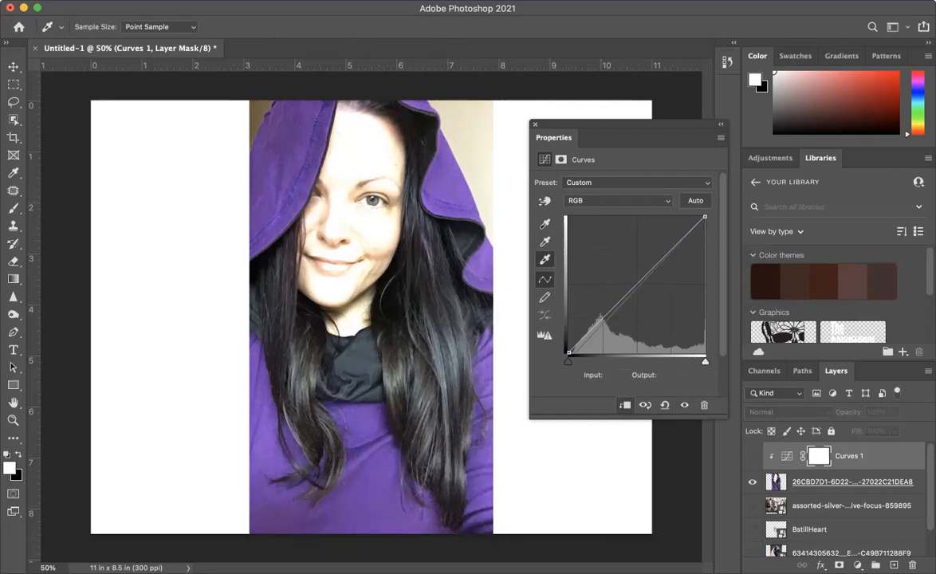
left_click(752, 456)
left_click(752, 456)
left_click(752, 456)
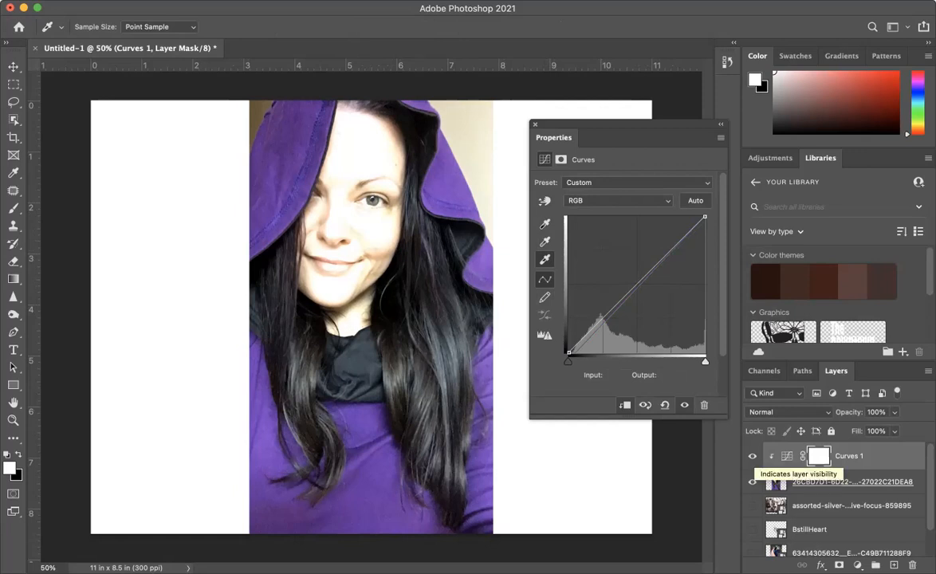
left_click(752, 456)
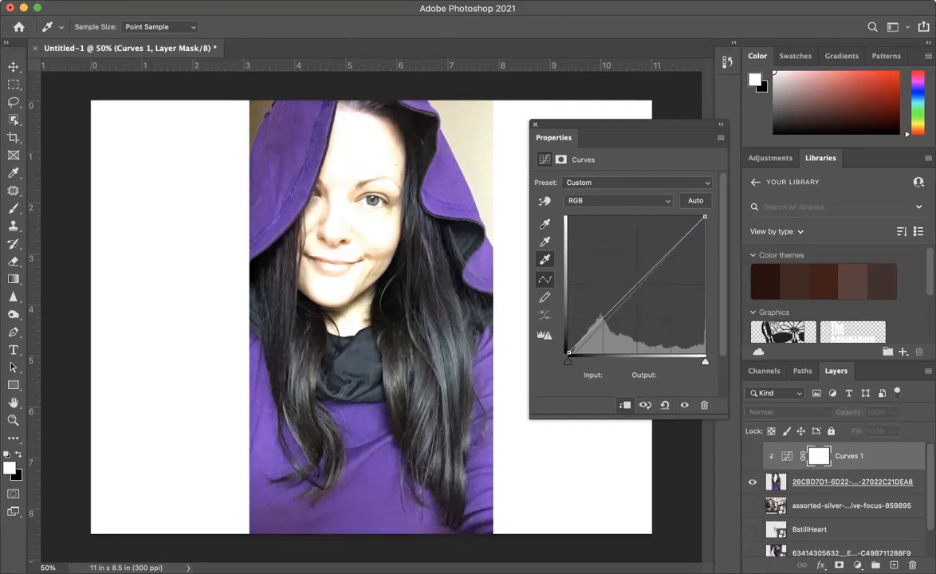
left_click(752, 456)
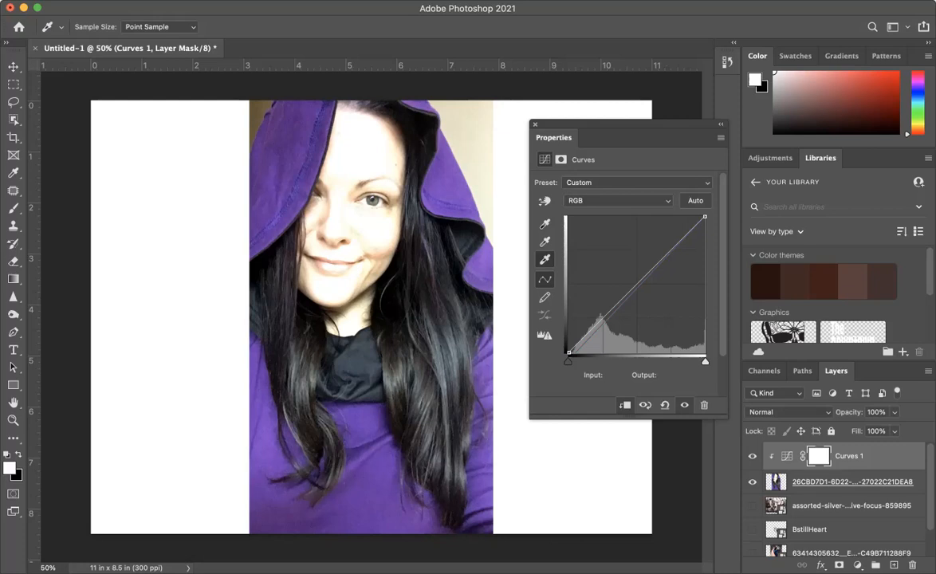
left_click(752, 457)
left_click(752, 456)
Move the adjustment's properties clear of the image and delete the Curves 1 layer.
left_click_drag(569, 126, 603, 76)
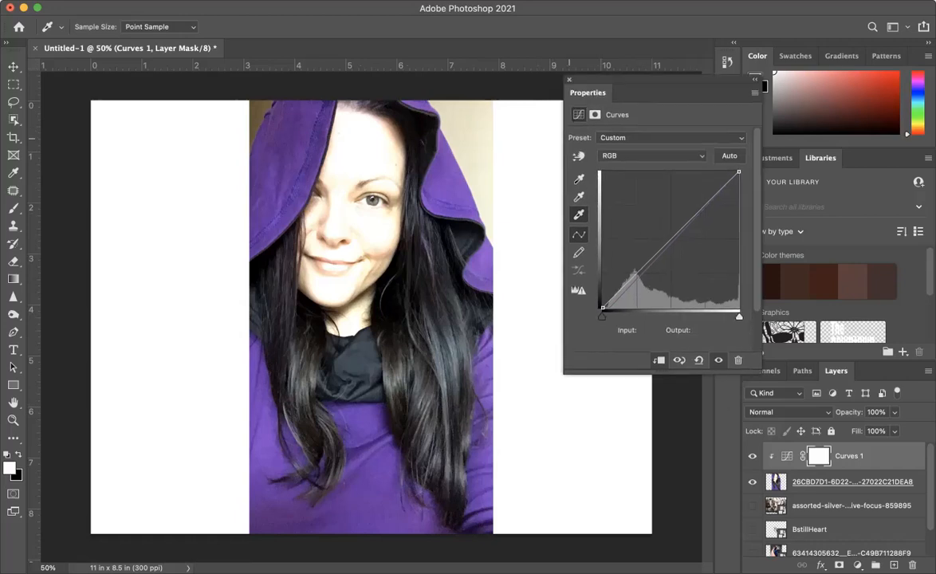
scroll(837, 502, "down", 1)
scroll(837, 503, "up", 1)
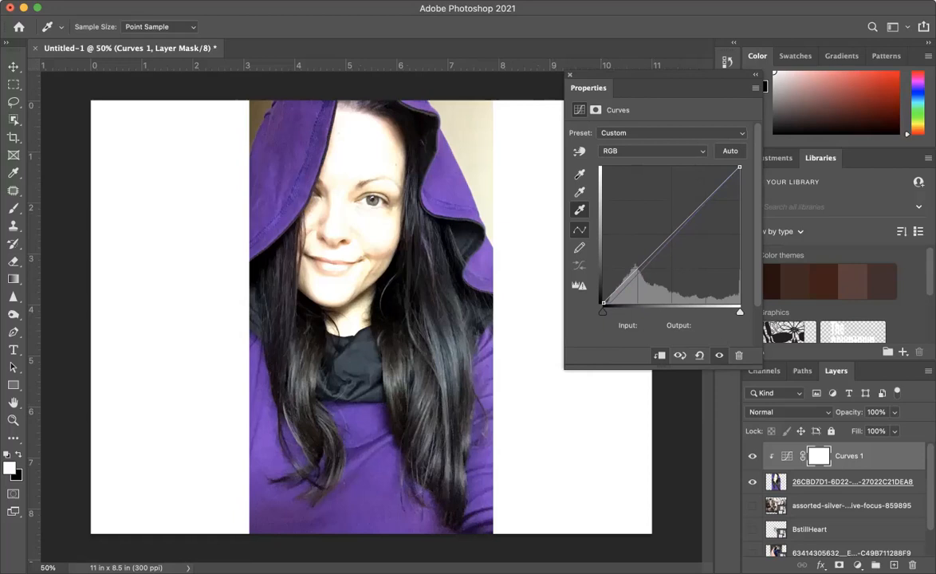
left_click(852, 506)
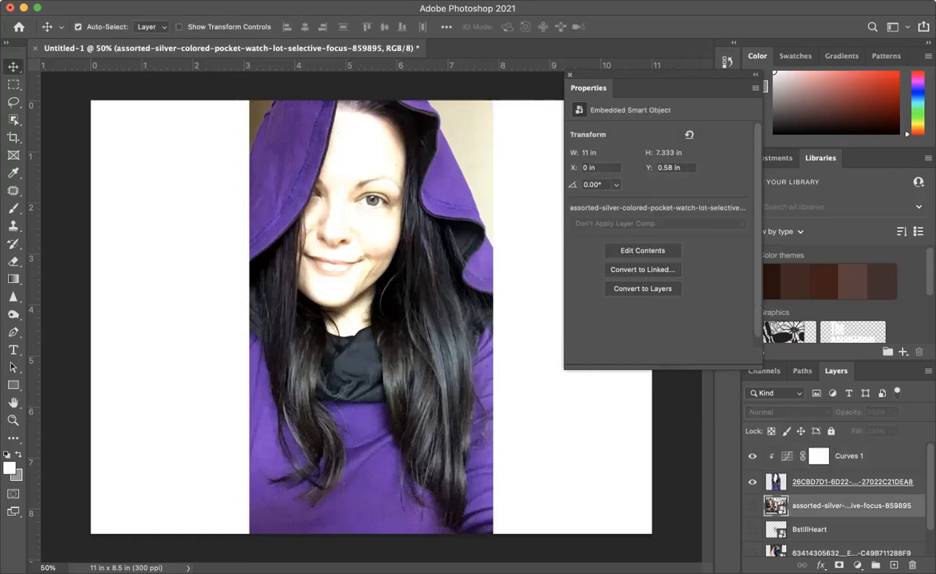
left_click(819, 456)
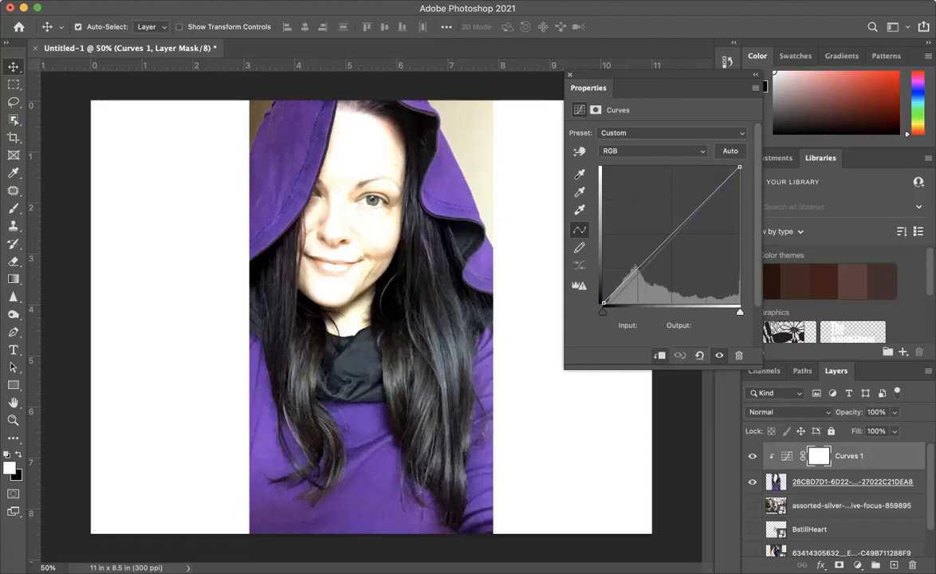
left_click_drag(865, 456, 912, 565)
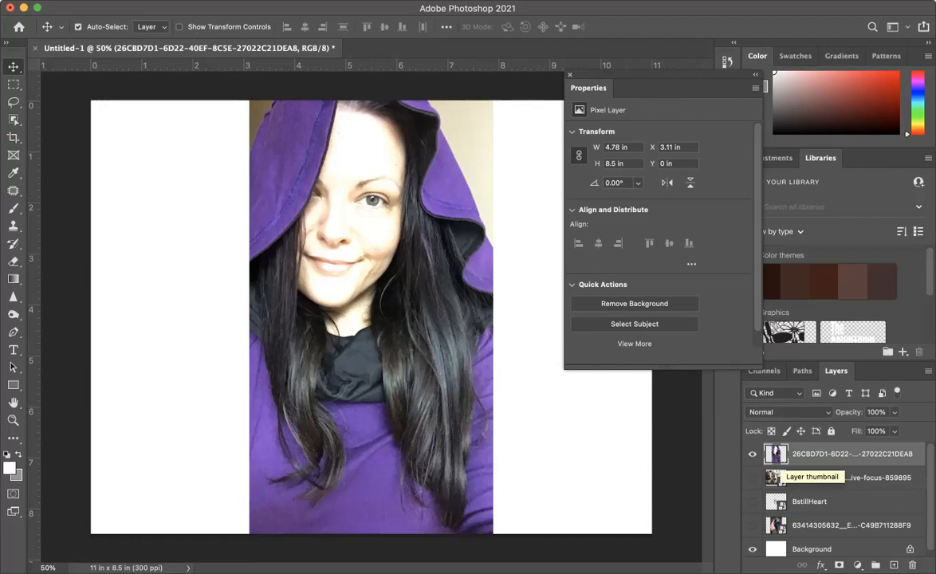
Add a Brightness/Contrast adjustment layer clipped to the portrait, with brightness -31 and contrast -16.
left_click(857, 564)
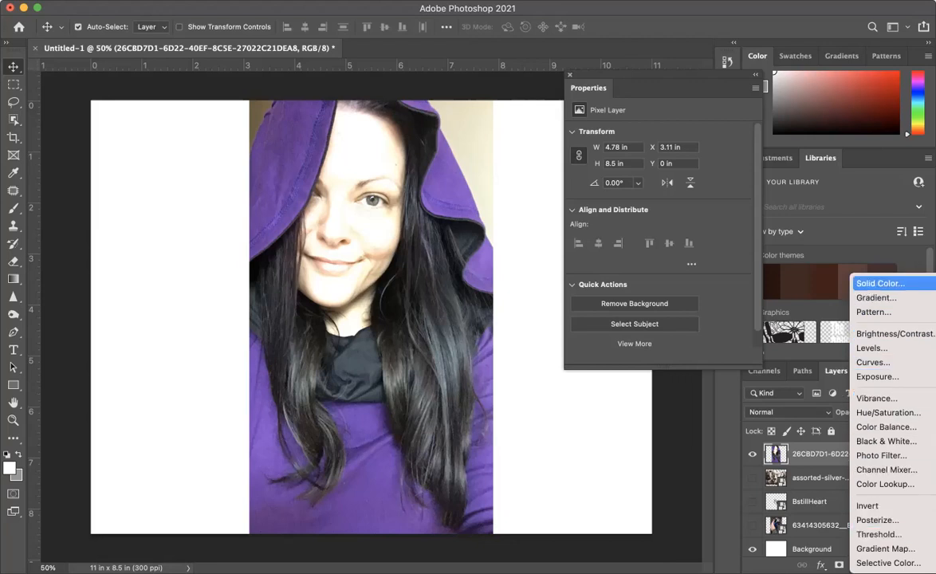
left_click(894, 333)
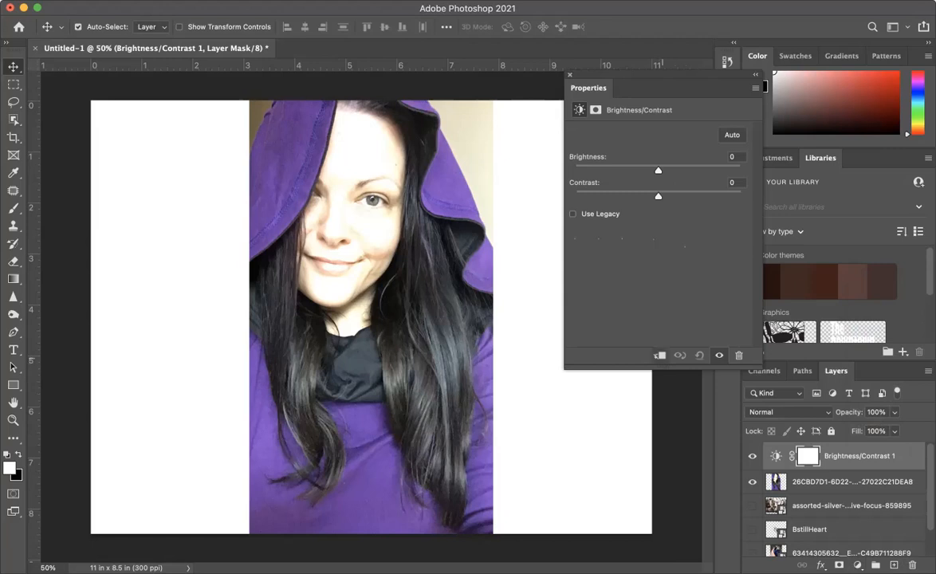
left_click(659, 356)
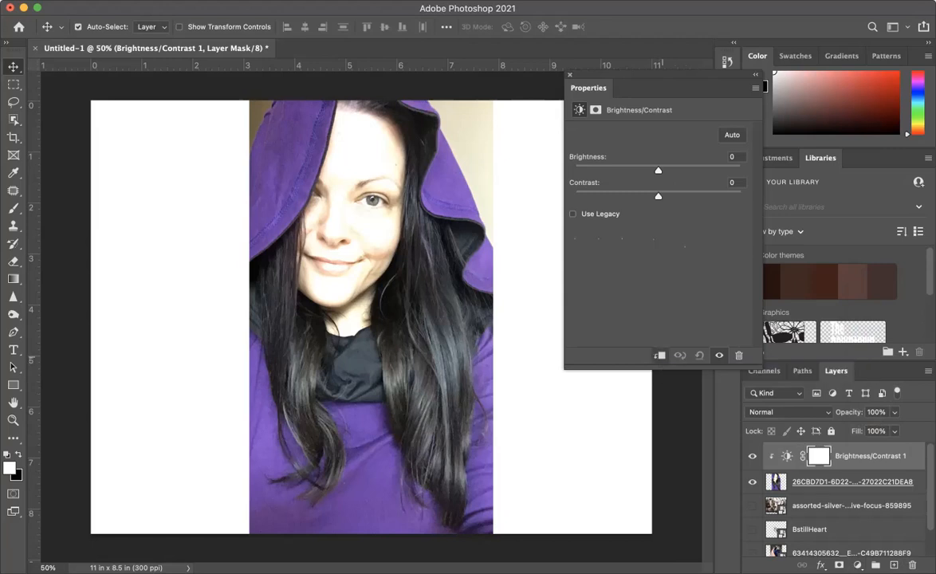
left_click_drag(659, 171, 631, 197)
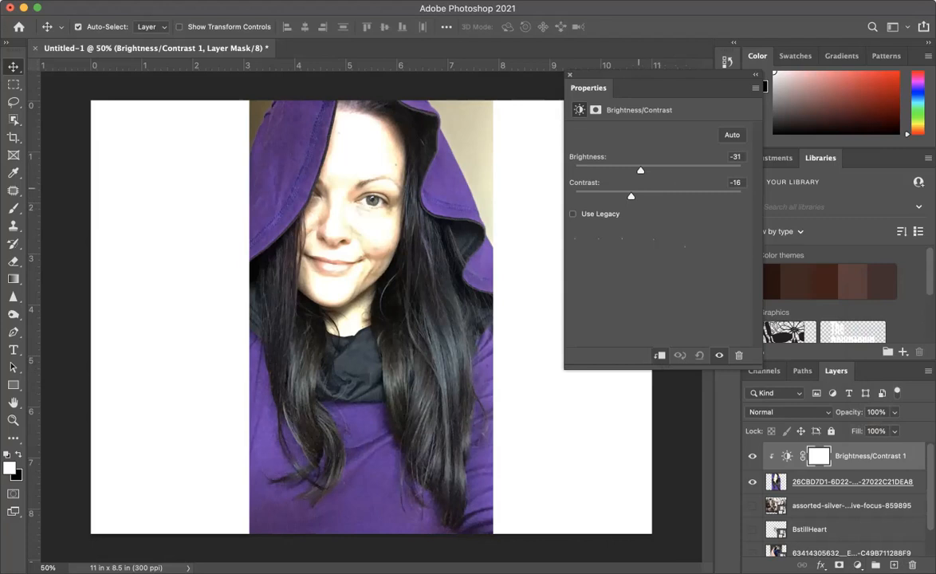
Try brightness -97 with contrast -46 and brightness 88 with contrast -14, and delete the Brightness/Contrast layer.
left_click_drag(641, 171, 582, 196)
left_click_drag(656, 170, 604, 170)
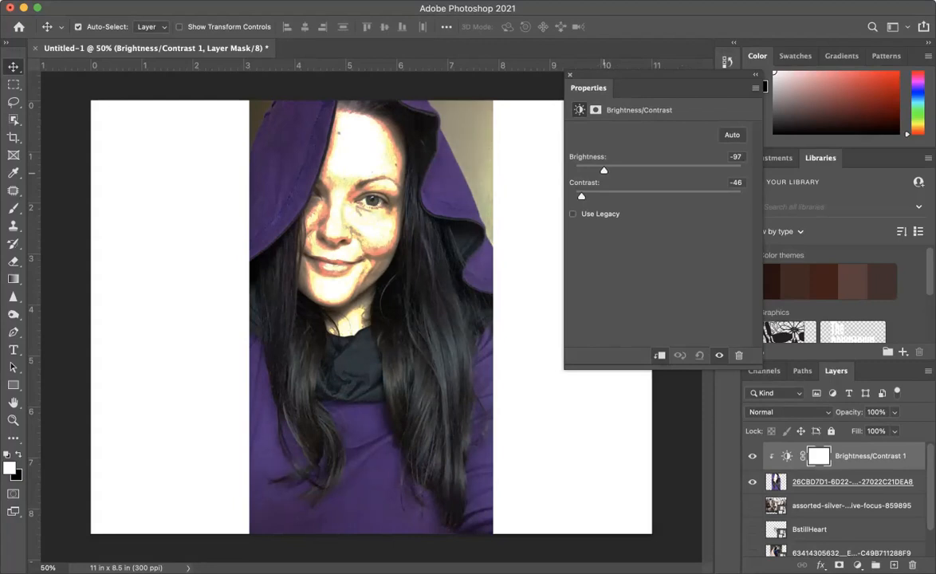
left_click_drag(604, 170, 707, 170)
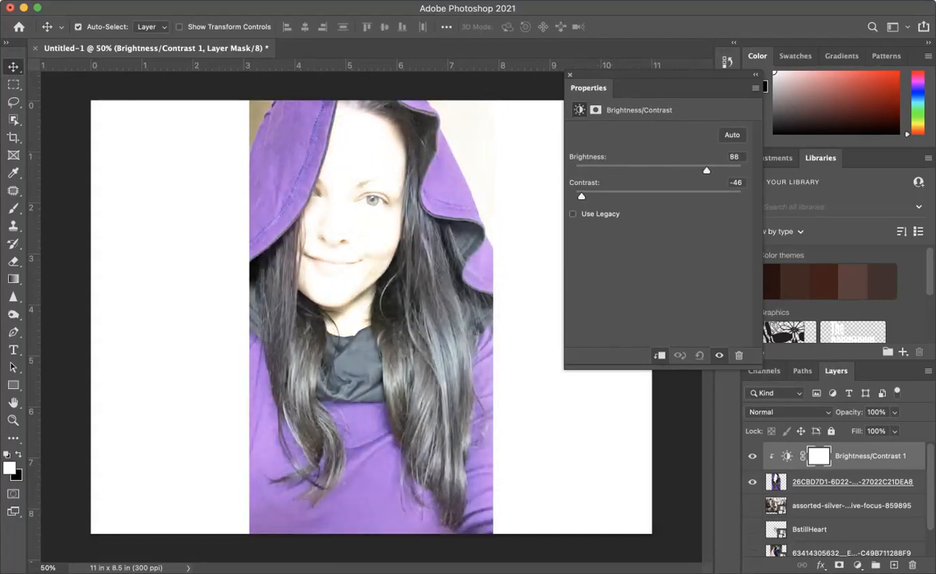
left_click_drag(582, 196, 635, 195)
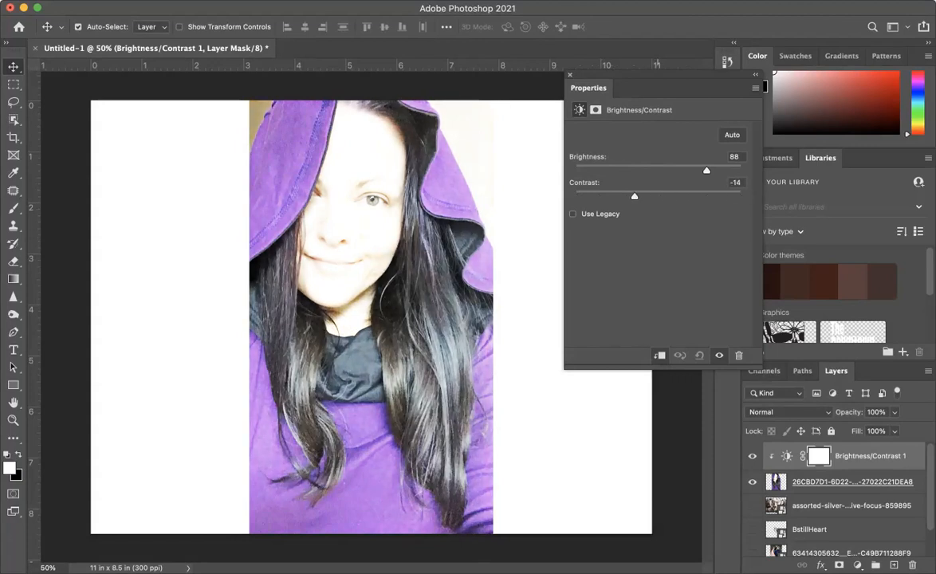
key("Delete")
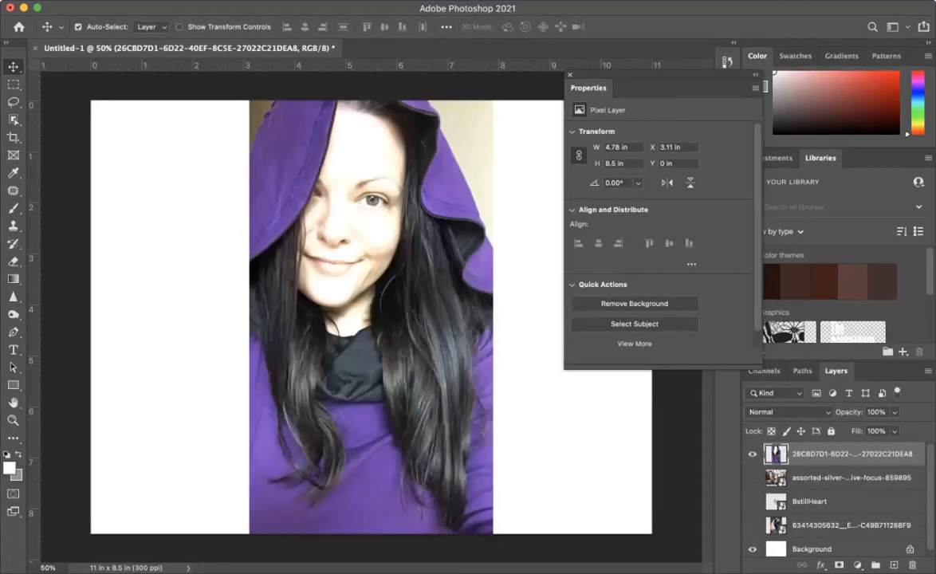
Add an Exposure adjustment layer clipped to the portrait, with exposure -0.52 and offset +0.0429.
left_click(857, 566)
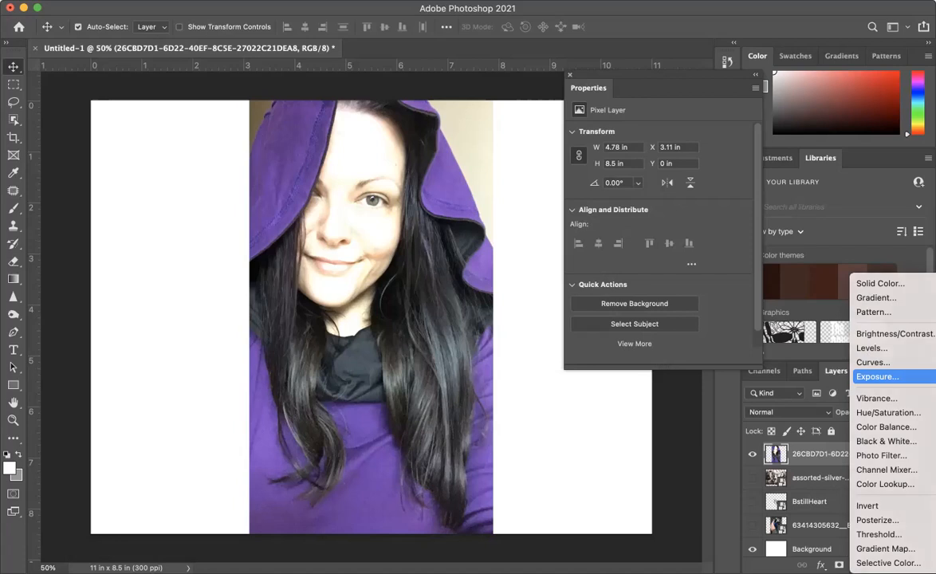
left_click(877, 376)
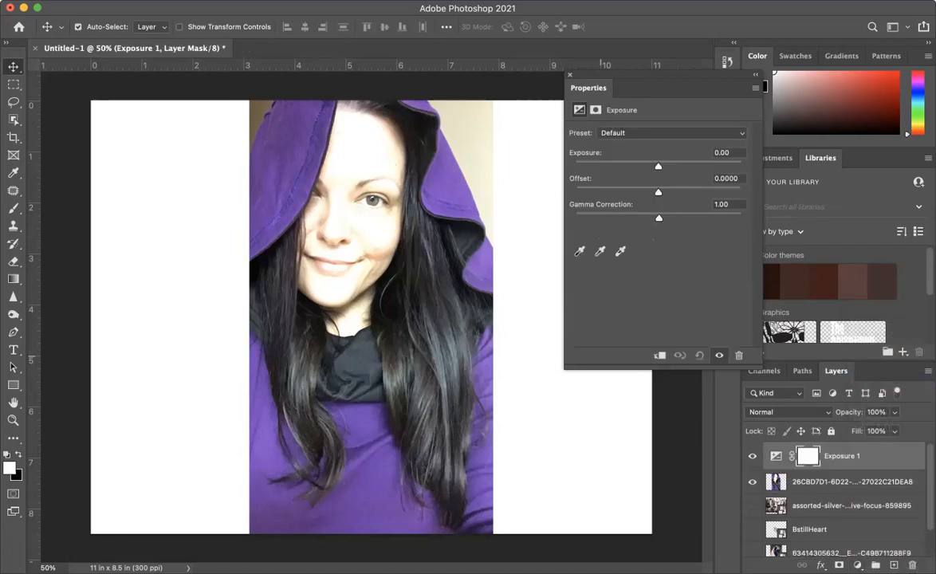
left_click(659, 355)
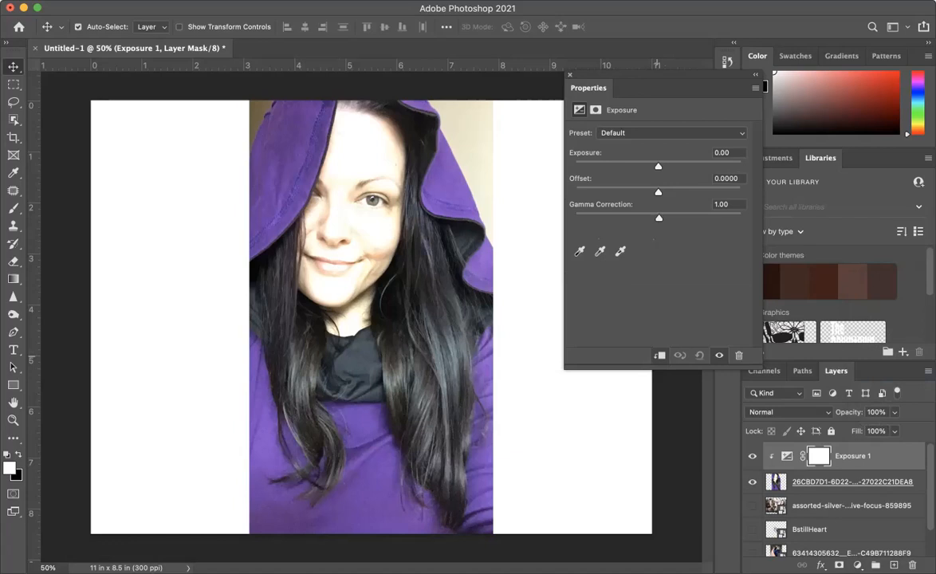
left_click_drag(658, 167, 665, 193)
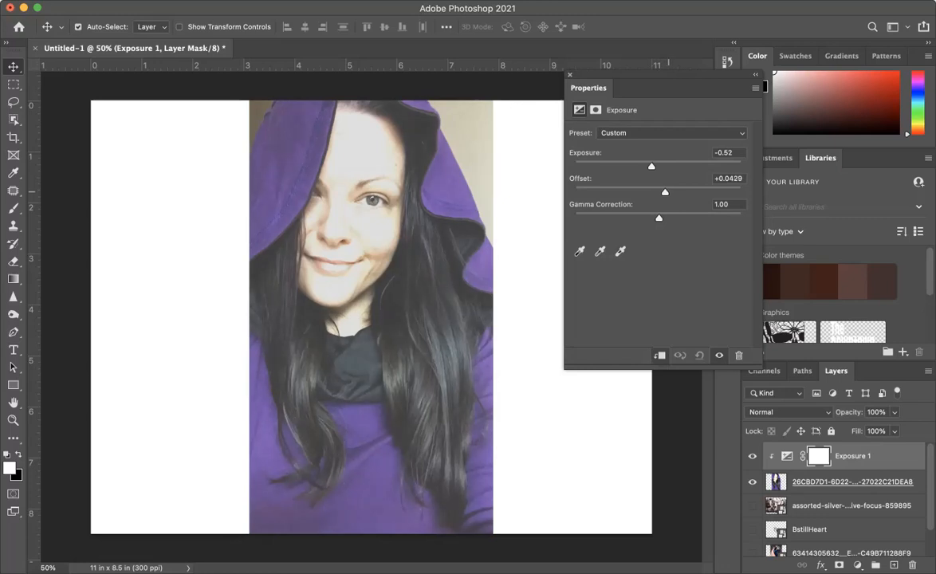
Try exposure +0.14, offset -0.0551 and gamma correction 0.74, and delete the Exposure layer.
left_click_drag(605, 200, 593, 152)
left_click_drag(648, 167, 648, 192)
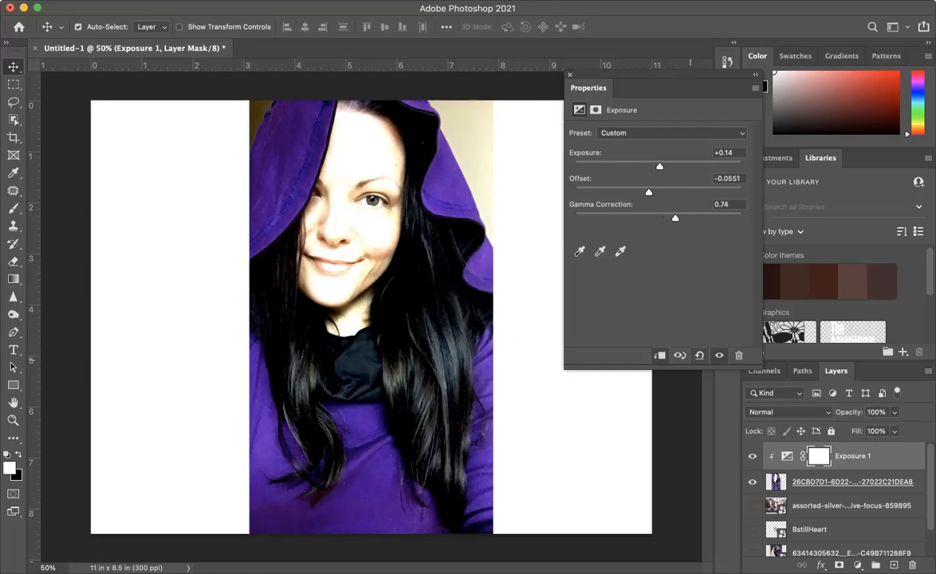
key("Delete")
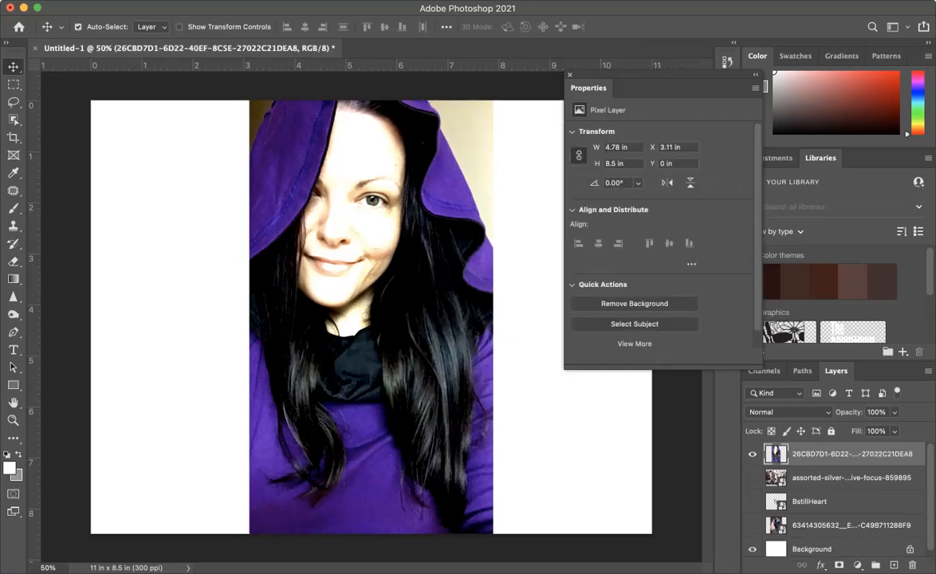
Try a Vibrance adjustment layer above the portrait with vibrance +67 and saturation +58, and delete the layer.
left_click(858, 565)
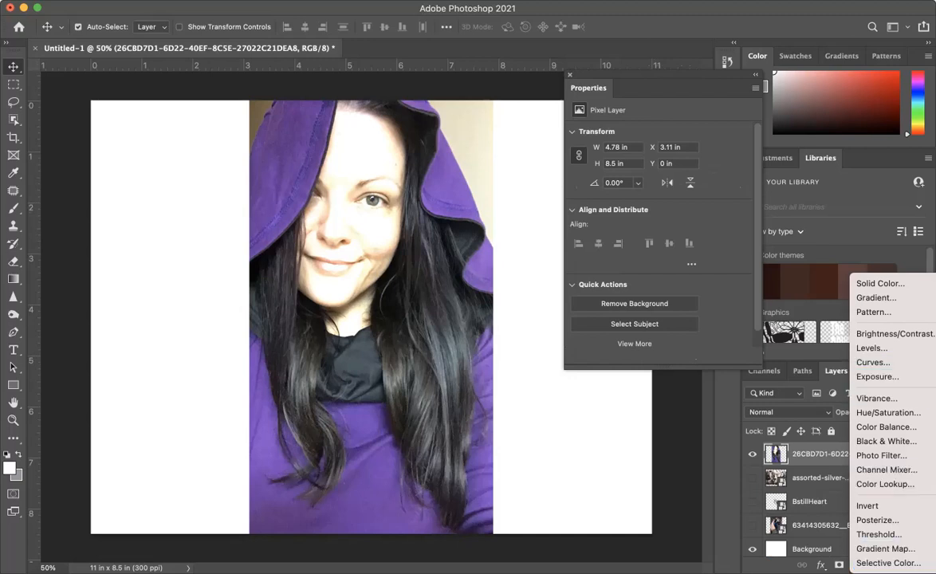
left_click(877, 398)
left_click_drag(659, 146, 670, 146)
left_click_drag(678, 145, 714, 146)
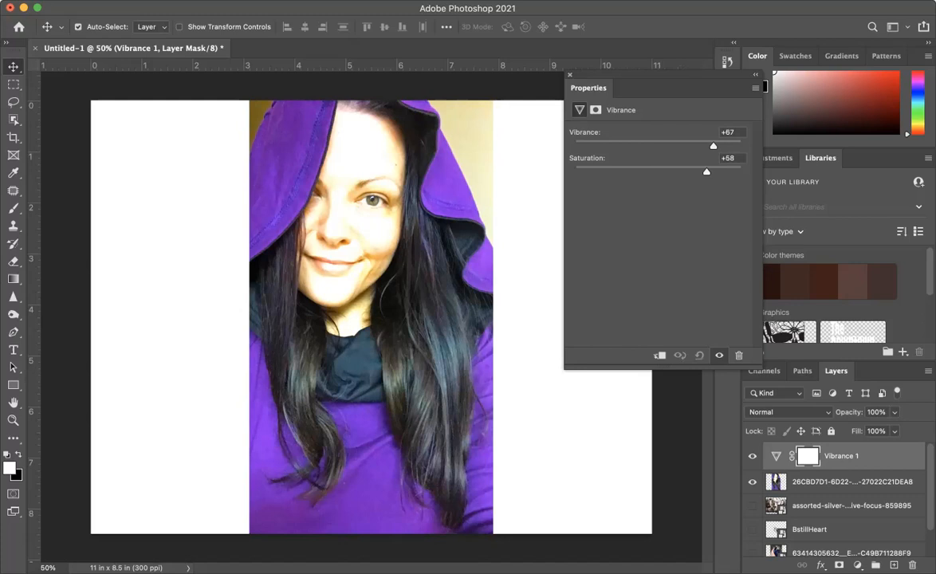
left_click(681, 358)
left_click(681, 358)
left_click(681, 358)
left_click(681, 358)
key("BackSpace")
Add a Hue/Saturation adjustment layer above the portrait with hue -33 and saturation -16.
left_click(857, 565)
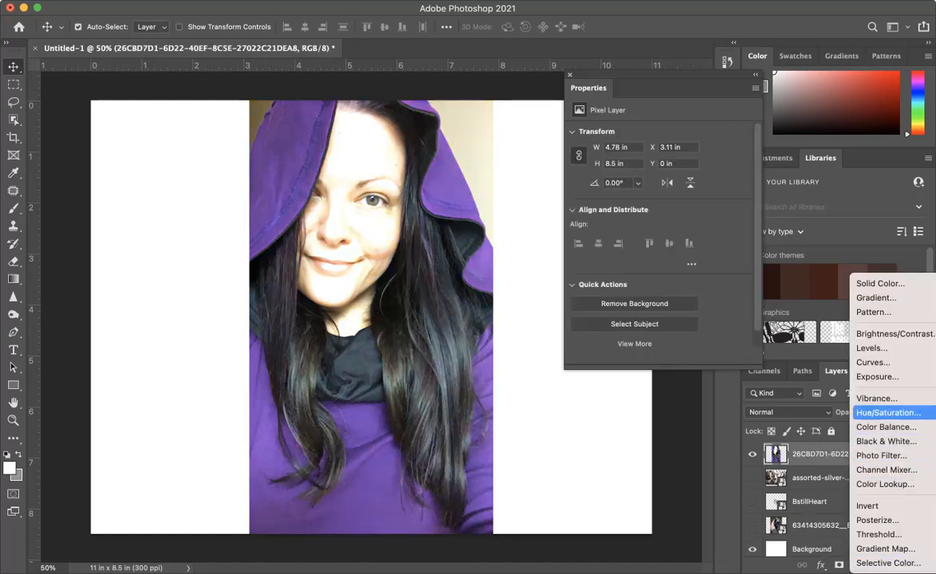
left_click(888, 412)
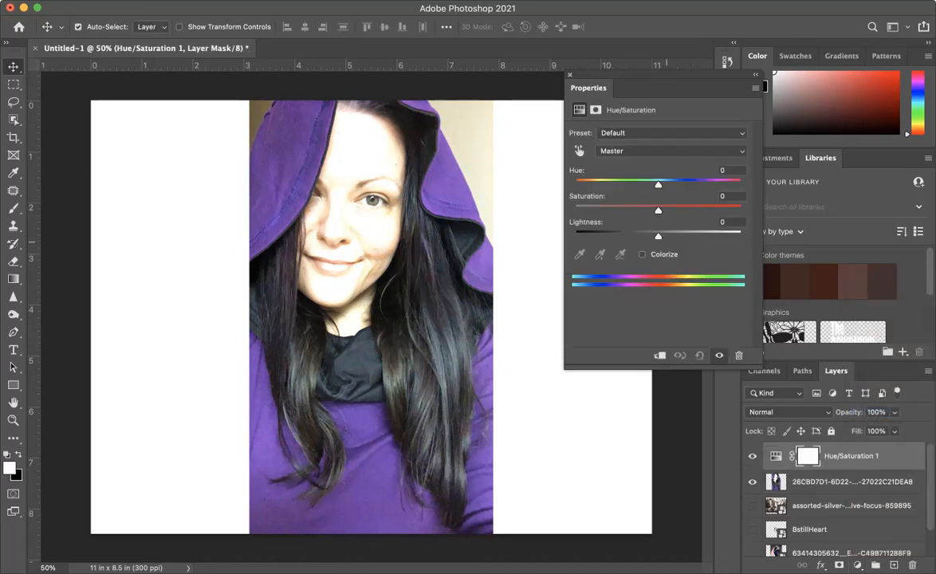
left_click_drag(659, 185, 645, 210)
mouse_move(581, 169)
left_mouse_down()
mouse_move(601, 169)
mouse_move(580, 170)
left_mouse_up()
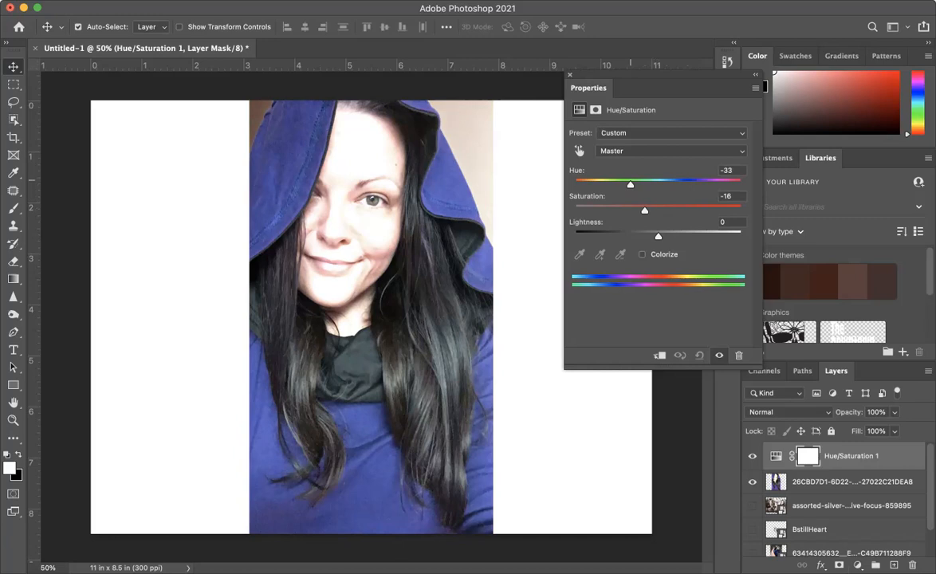
Set the Hue/Saturation layer's saturation to +76 and lightness to +34, and review the available color ranges, keeping Master.
left_click_drag(645, 209, 721, 210)
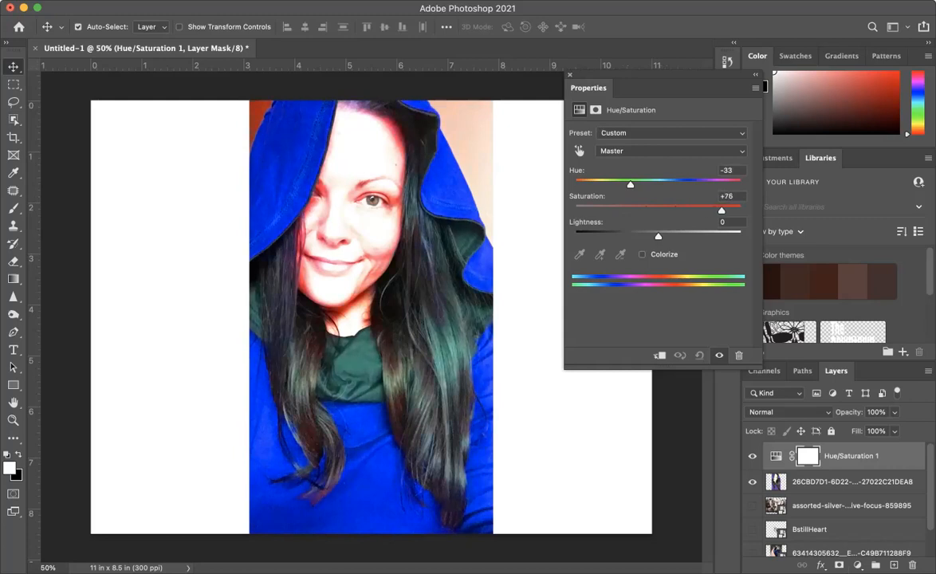
left_click_drag(658, 236, 686, 236)
key("backslash")
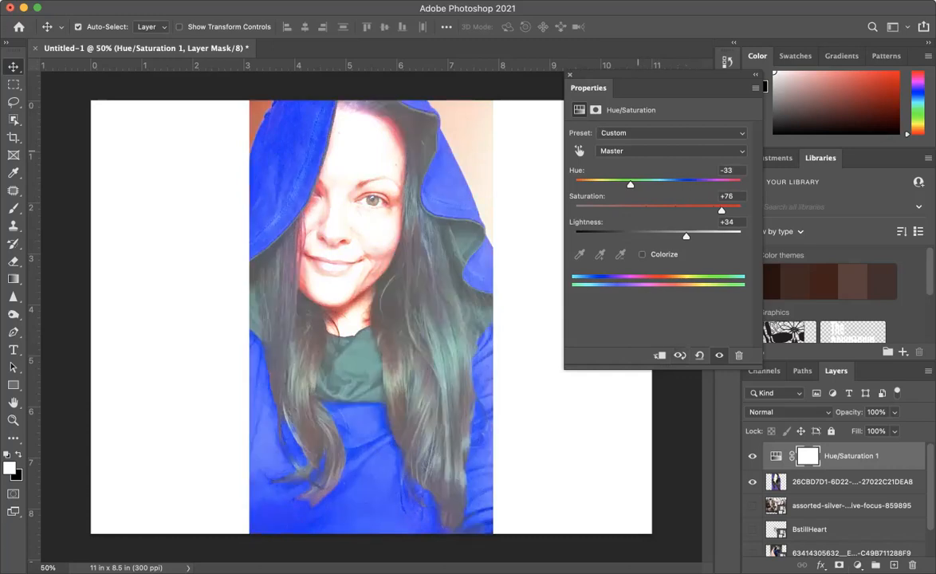
left_click(671, 152)
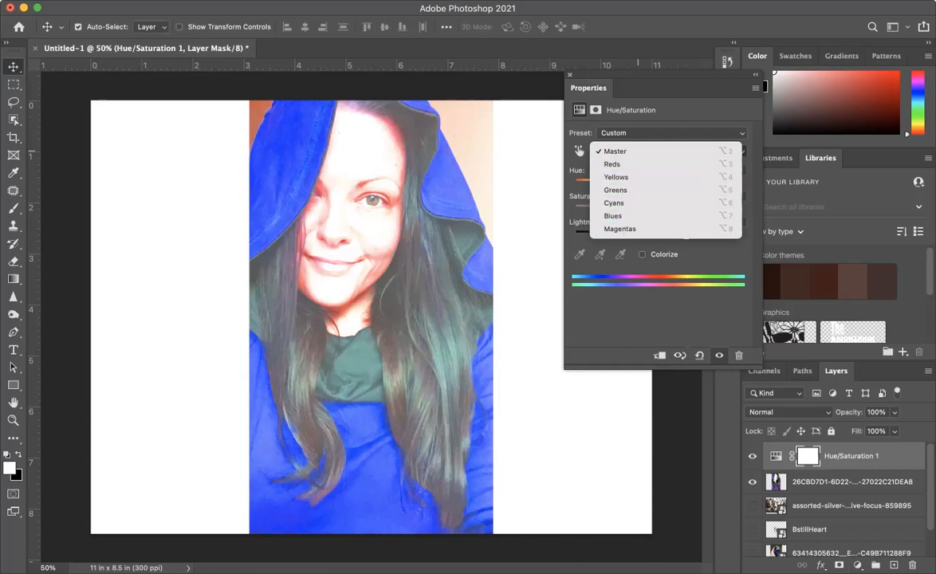
key("Escape")
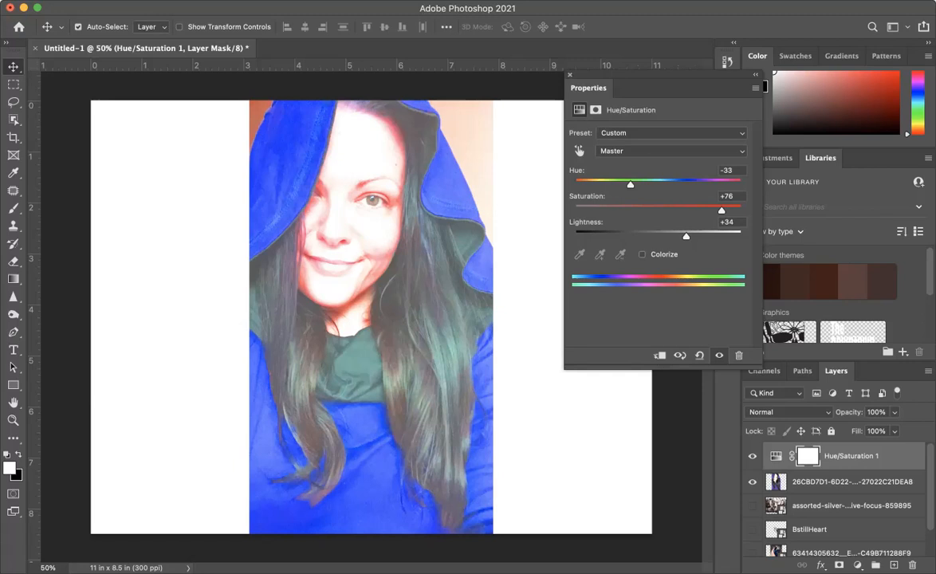
Add a Black & White adjustment layer directly above the portrait layer, with blues -31 and magentas -10.
left_click(857, 565)
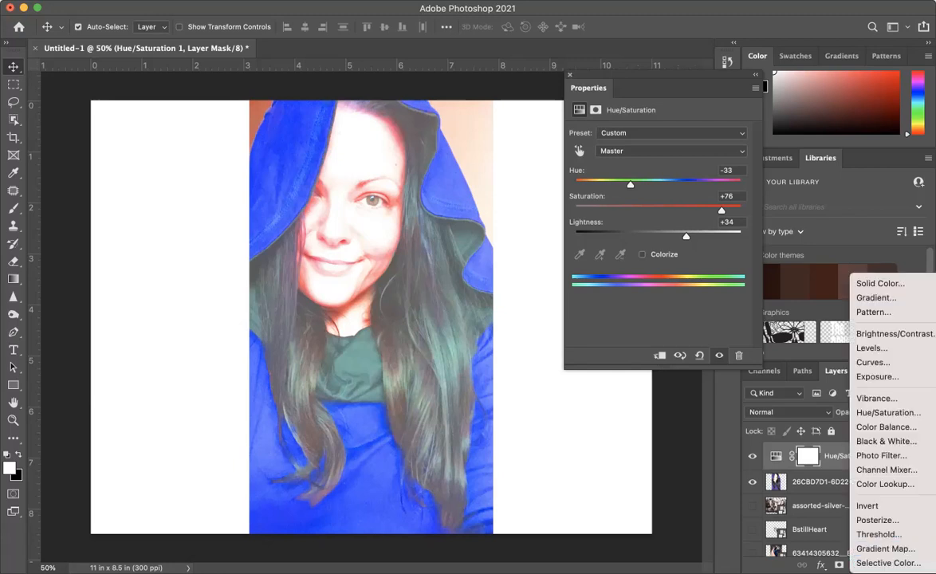
key("Escape")
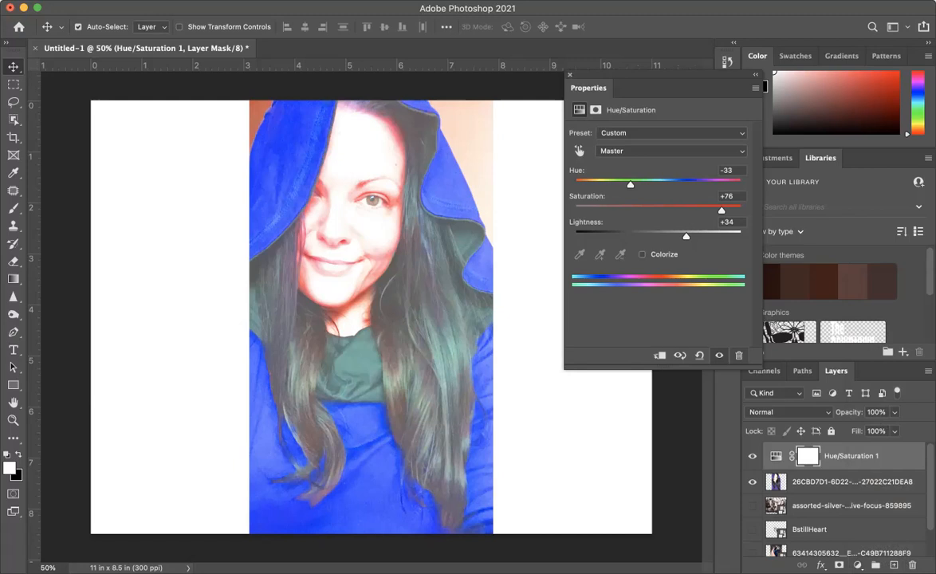
left_click(852, 482)
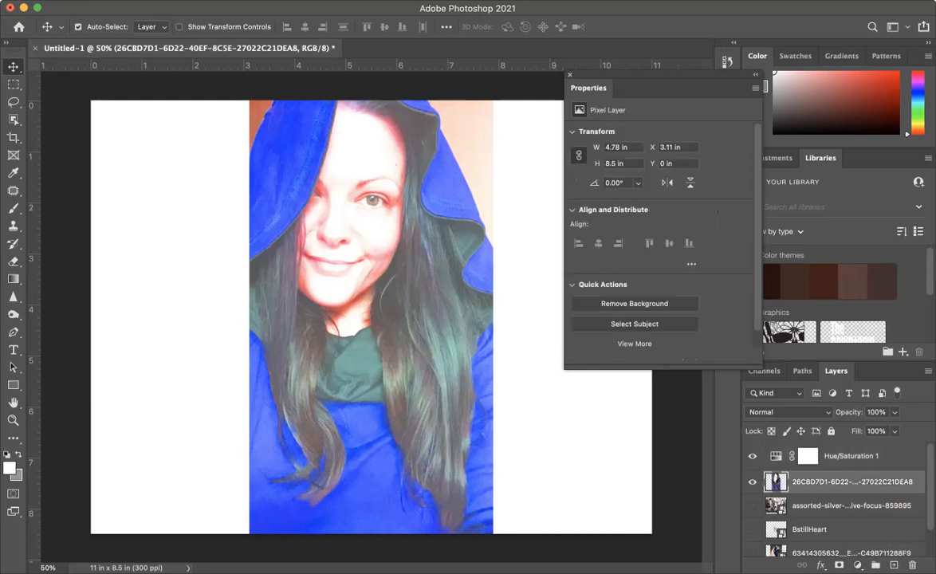
left_click(858, 565)
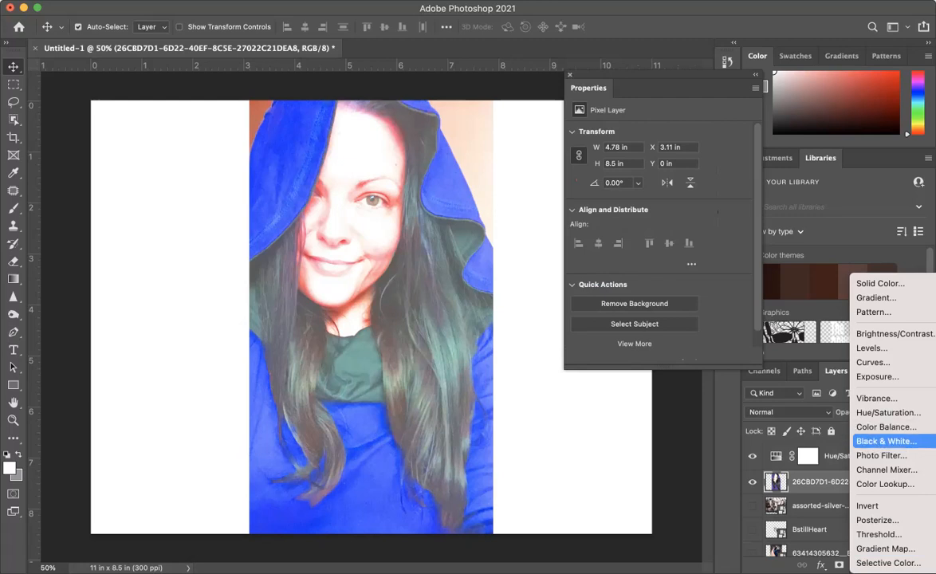
left_click(886, 441)
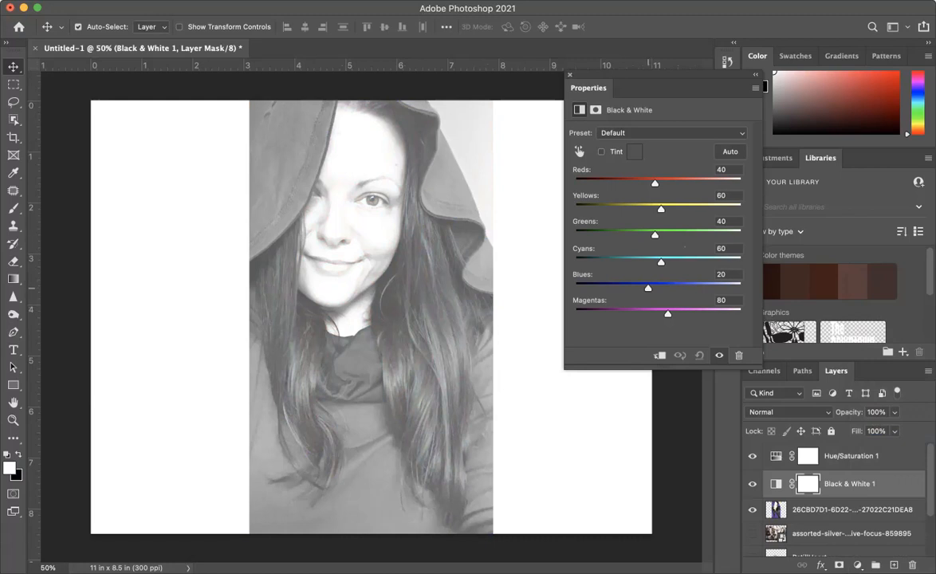
left_click_drag(648, 287, 631, 287)
left_click_drag(669, 315, 638, 314)
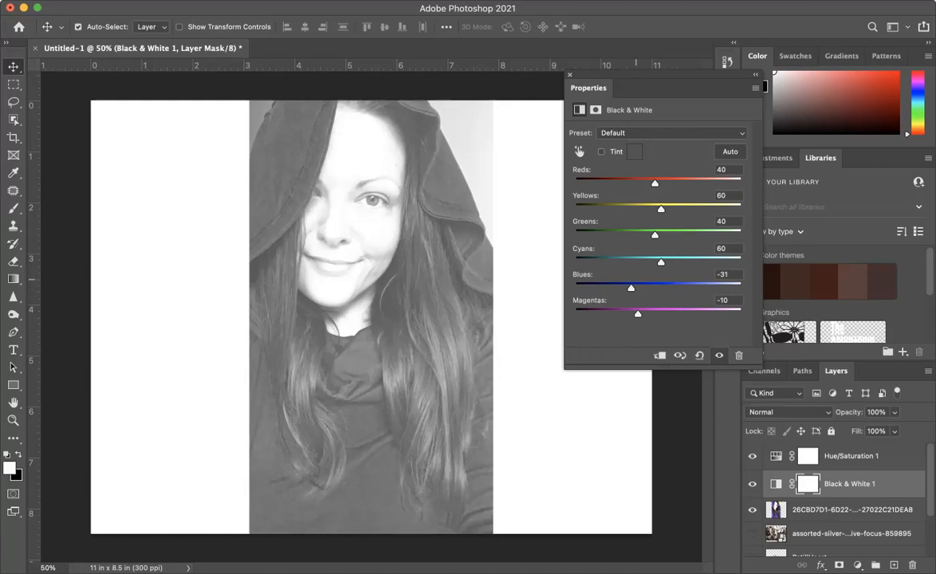
Set the Black & White adjustment's reds to -78, yellows to 39, greens to 20 and cyans to 161.
left_click_drag(661, 261, 694, 262)
left_click_drag(655, 236, 695, 235)
key("super+z")
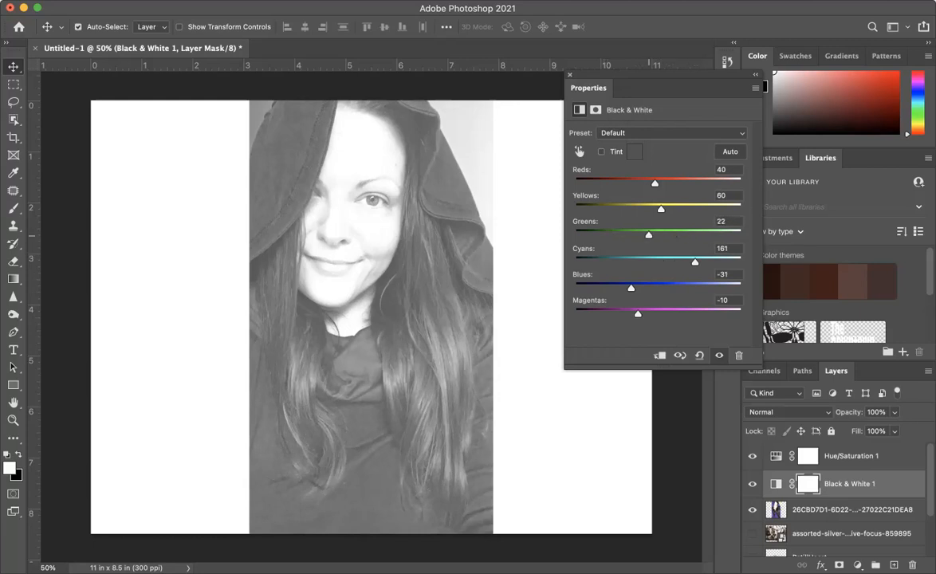
left_click_drag(648, 235, 644, 209)
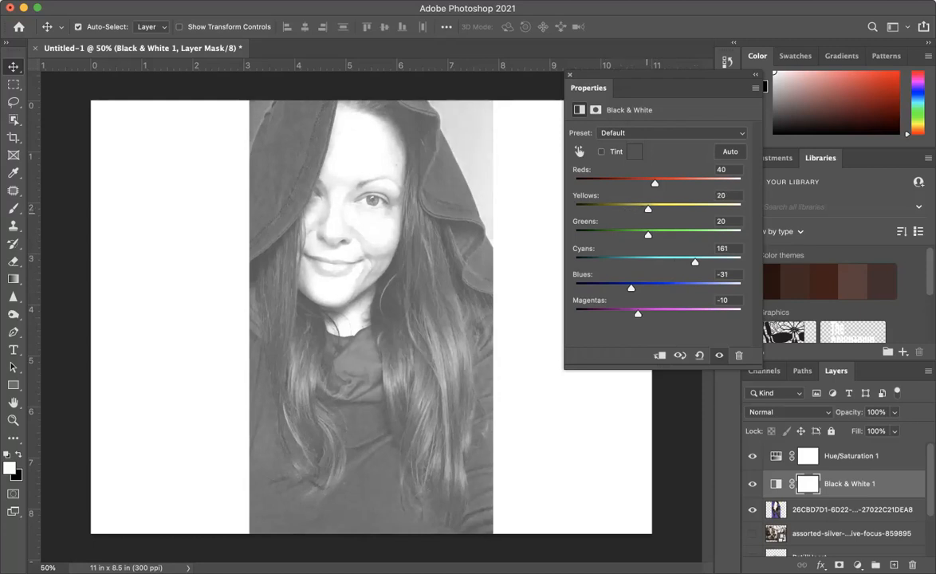
left_click_drag(593, 192, 632, 183)
left_click_drag(579, 169, 565, 169)
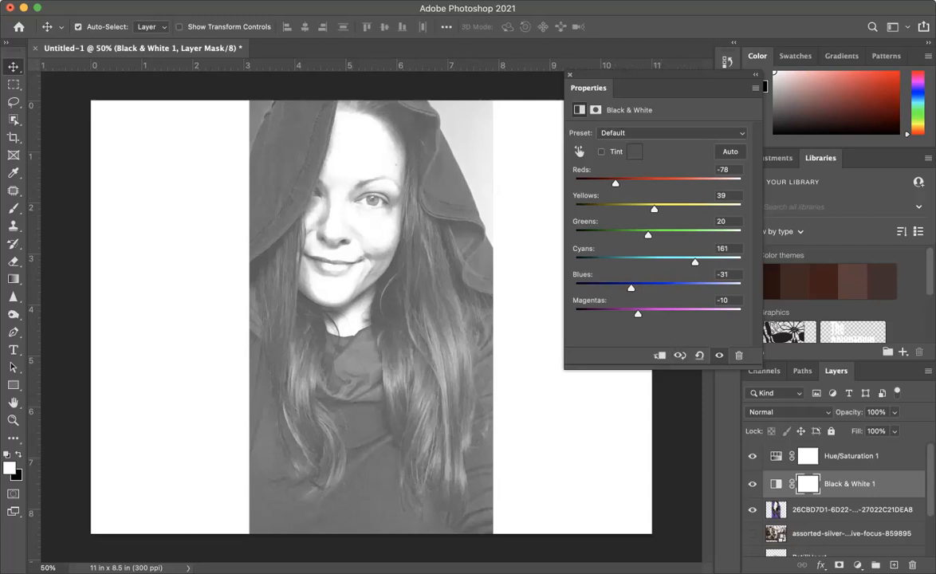
Delete the Hue/Saturation layer and clip the Black & White adjustment to the portrait layer.
left_click(753, 484)
left_click(753, 484)
left_click_drag(852, 457, 912, 565)
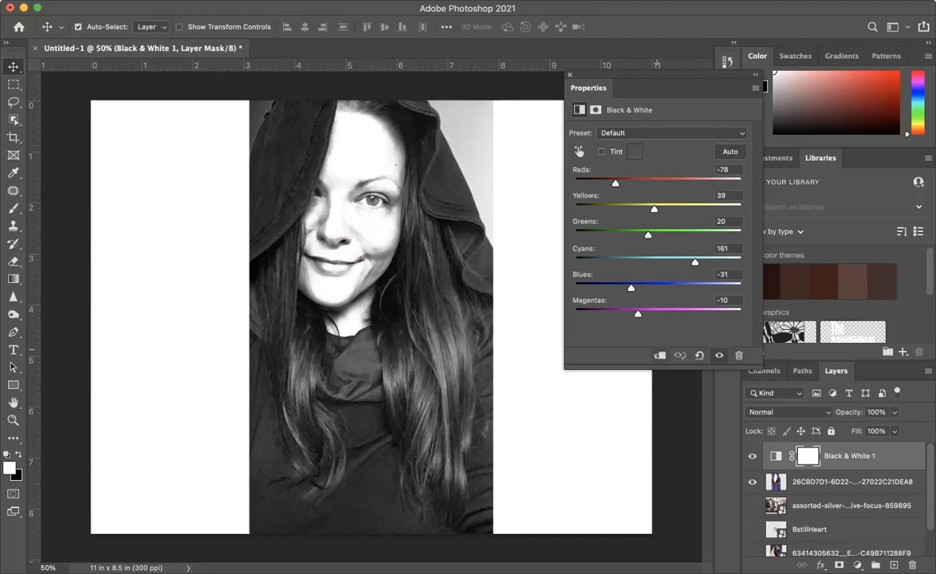
left_click(660, 355)
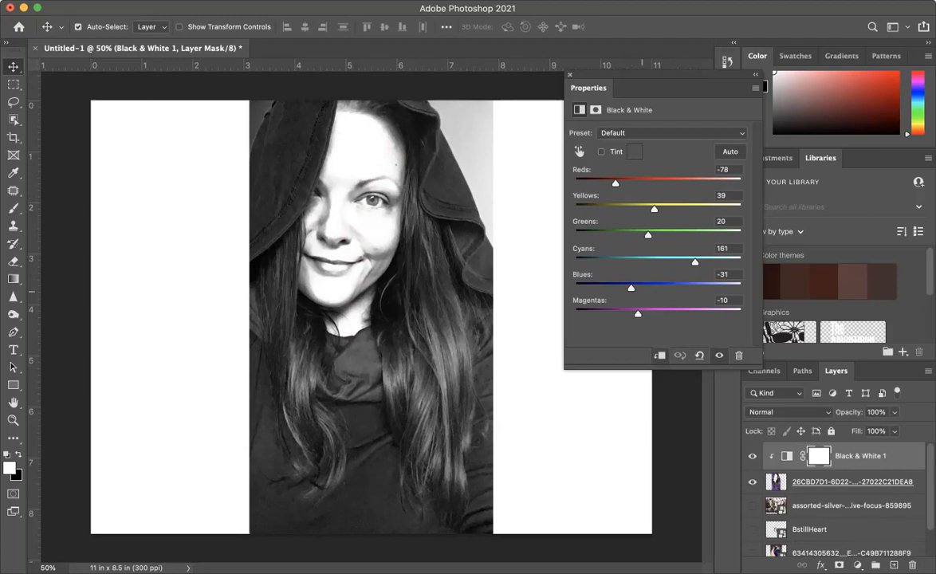
Try greens -27, cyans 116 and magentas -4 in the Black & White adjustment, and reset it to the defaults.
left_click_drag(695, 261, 633, 234)
mouse_move(638, 314)
left_mouse_down()
mouse_move(623, 314)
mouse_move(640, 313)
left_mouse_up()
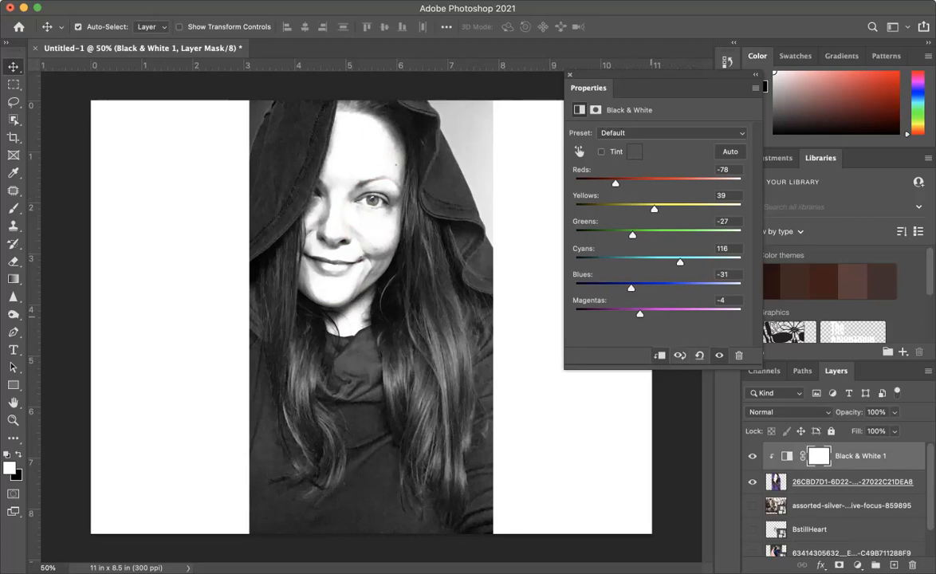
left_click(697, 356)
left_click(699, 356)
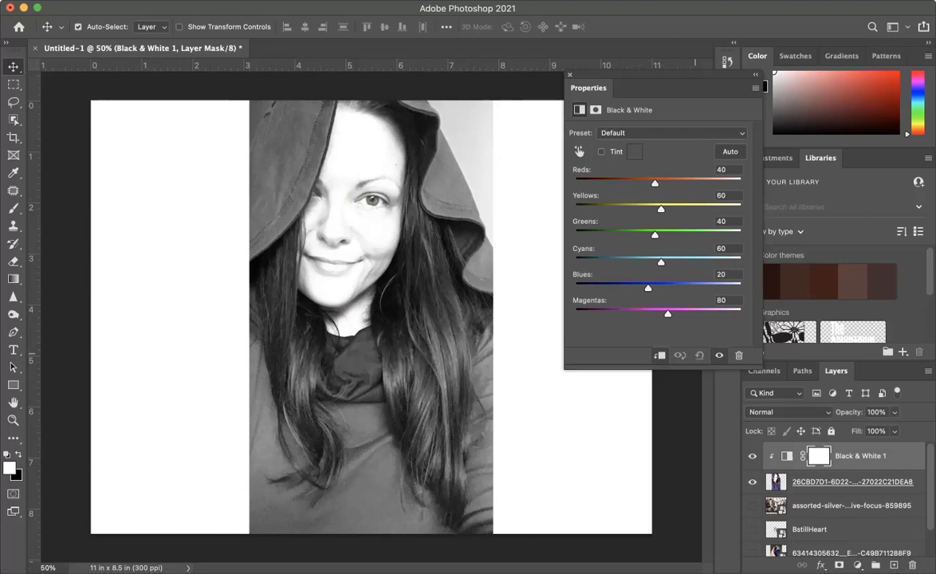
Try greens 63 and reds -69 in the Black & White adjustment, and delete the adjustment layer.
left_click_drag(655, 235, 663, 235)
left_click_drag(654, 183, 618, 183)
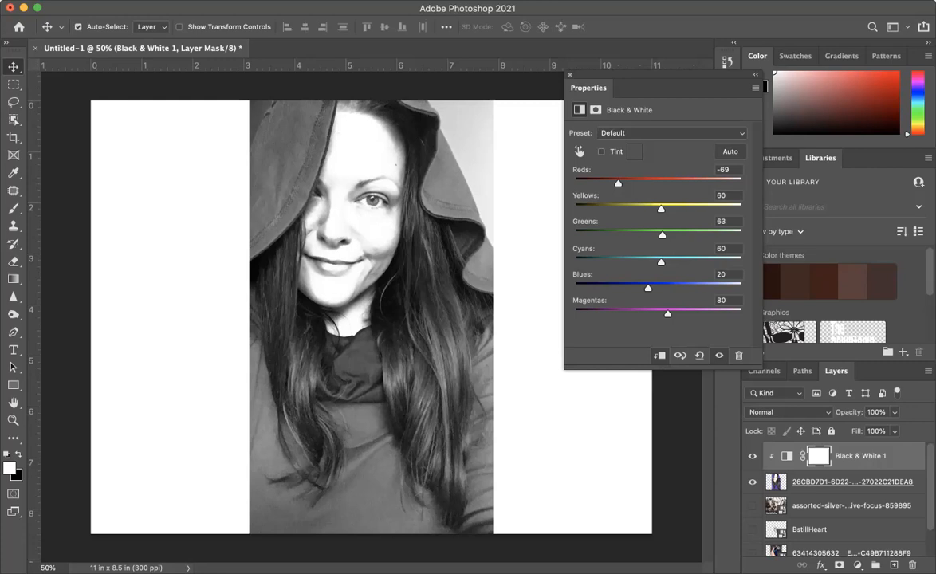
key("BackSpace")
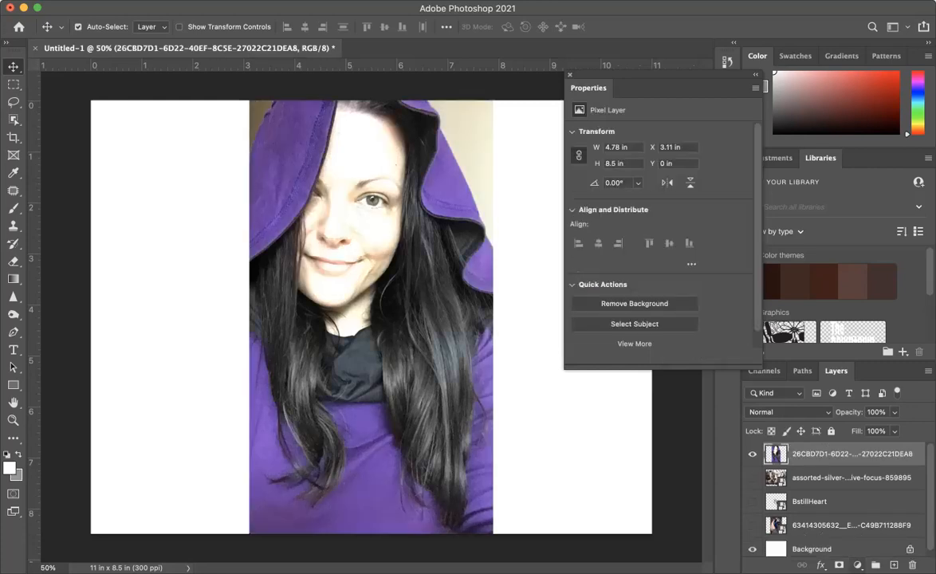
Try an Invert adjustment layer above the portrait, and delete the layer.
left_click(857, 565)
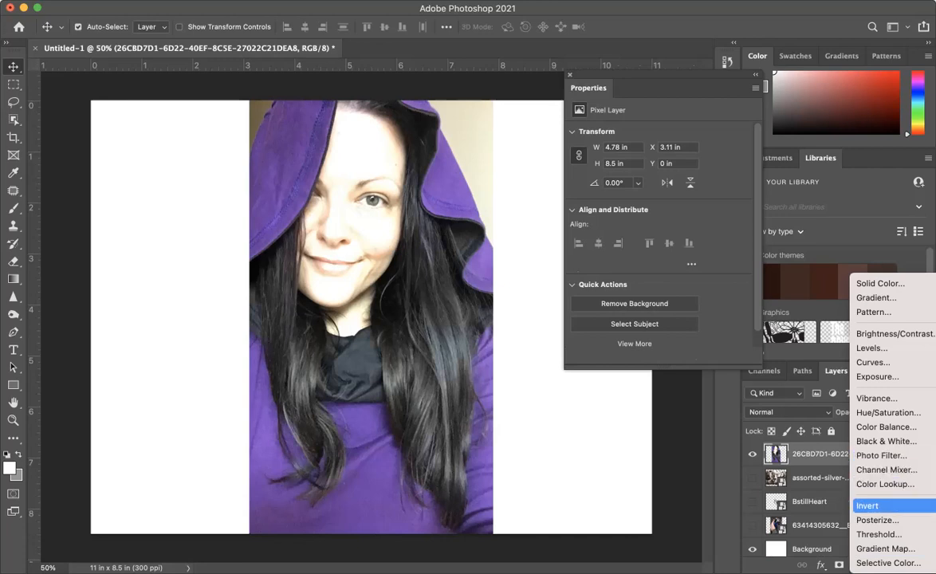
left_click(868, 505)
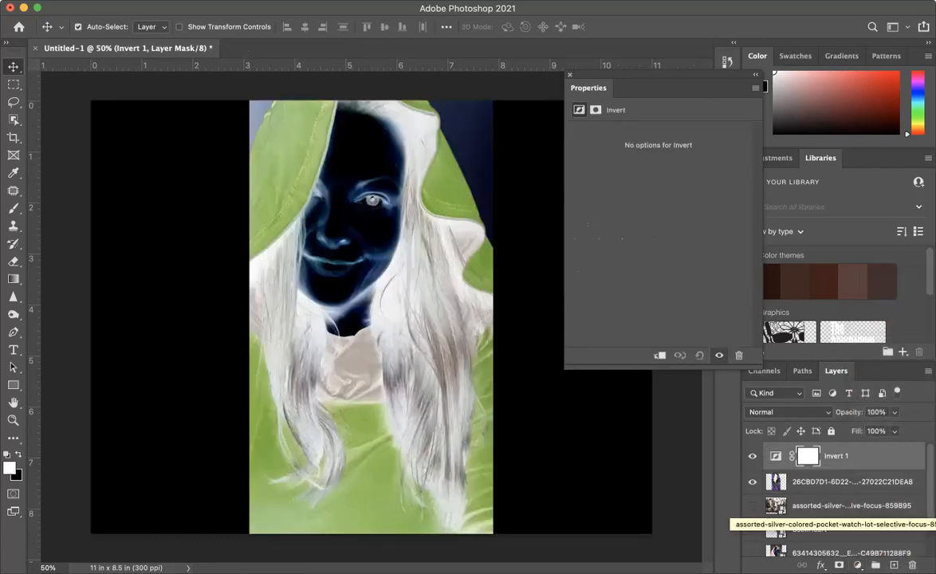
left_click(776, 457)
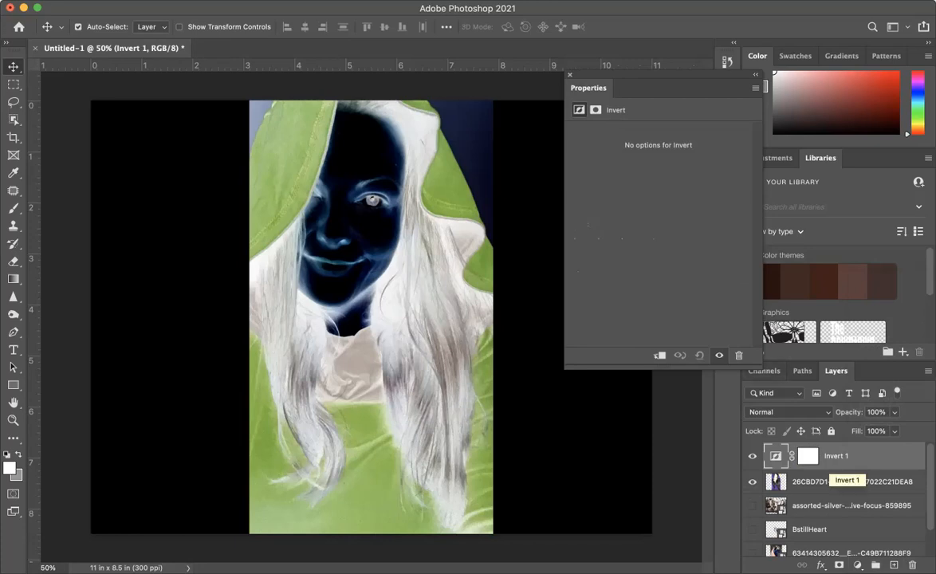
left_click_drag(837, 458, 913, 565)
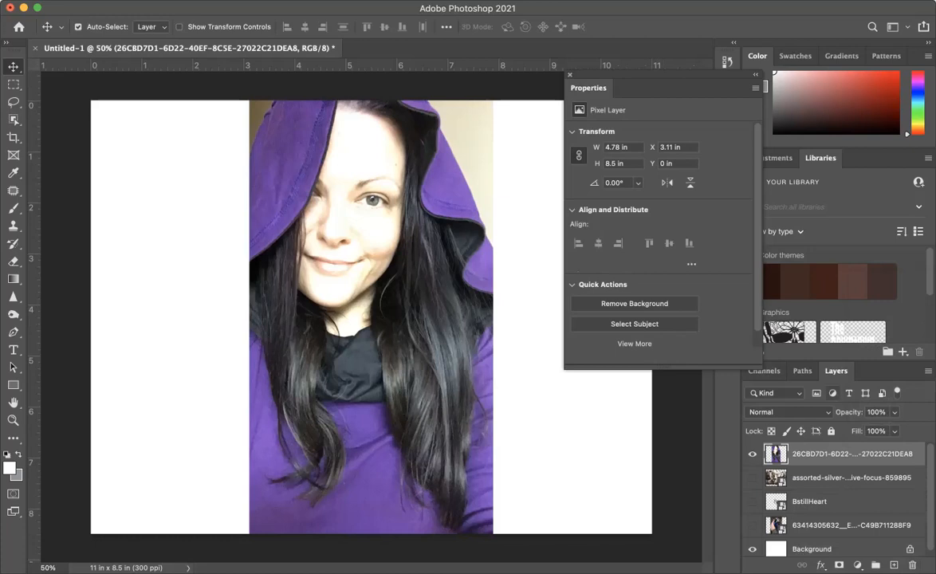
left_click(833, 394)
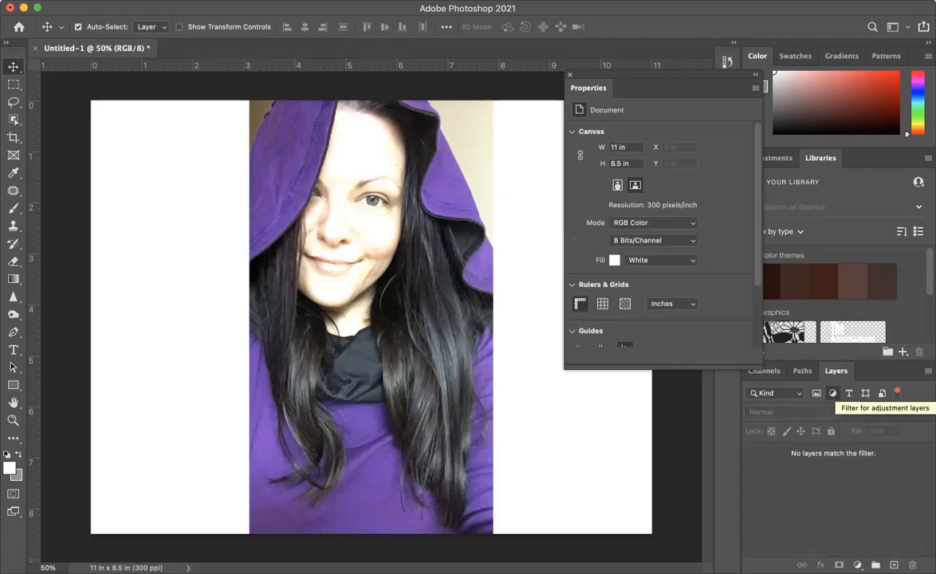
left_click(858, 565)
left_click(815, 515)
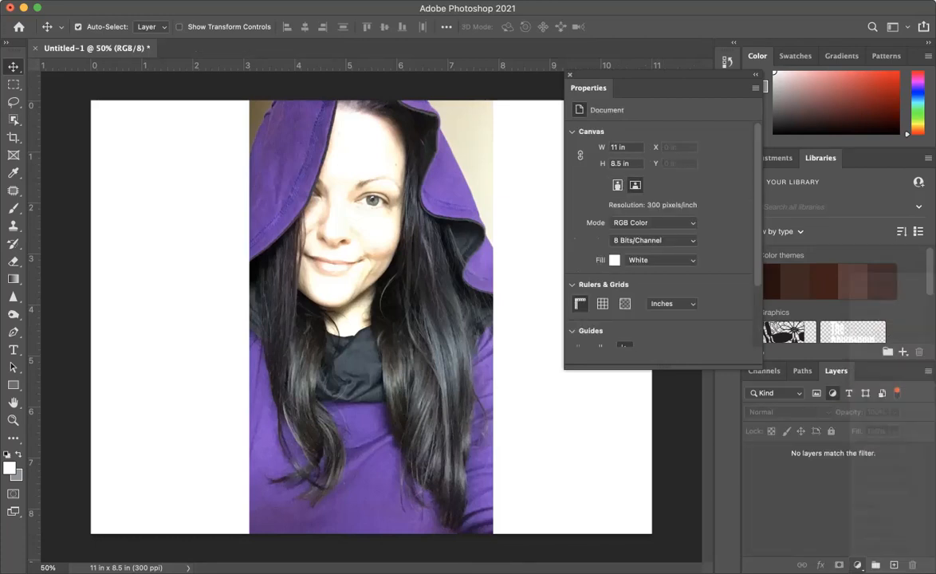
left_click(833, 393)
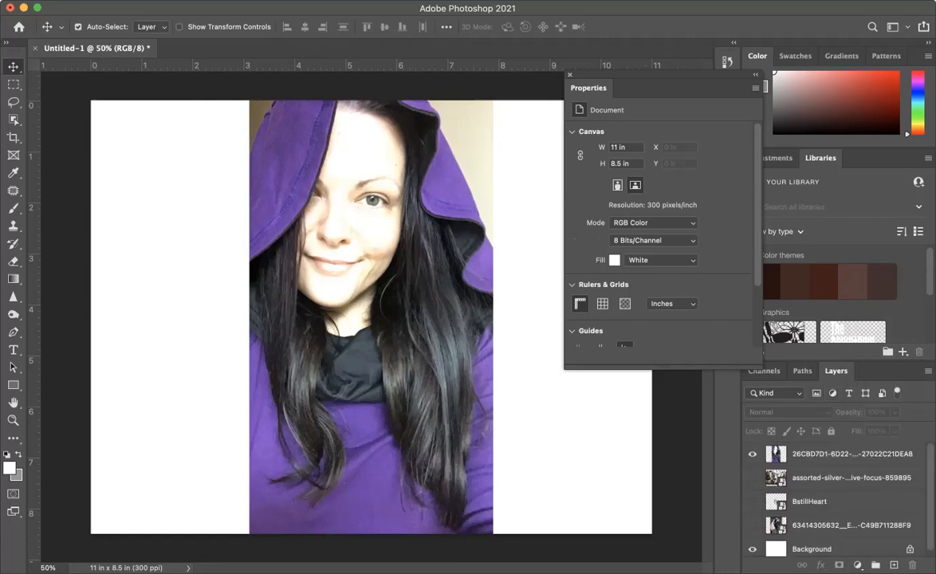
Try a Selective Color adjustment layer with the reds' cyan at +45% and magenta at -34%, and delete the layer.
left_click(857, 564)
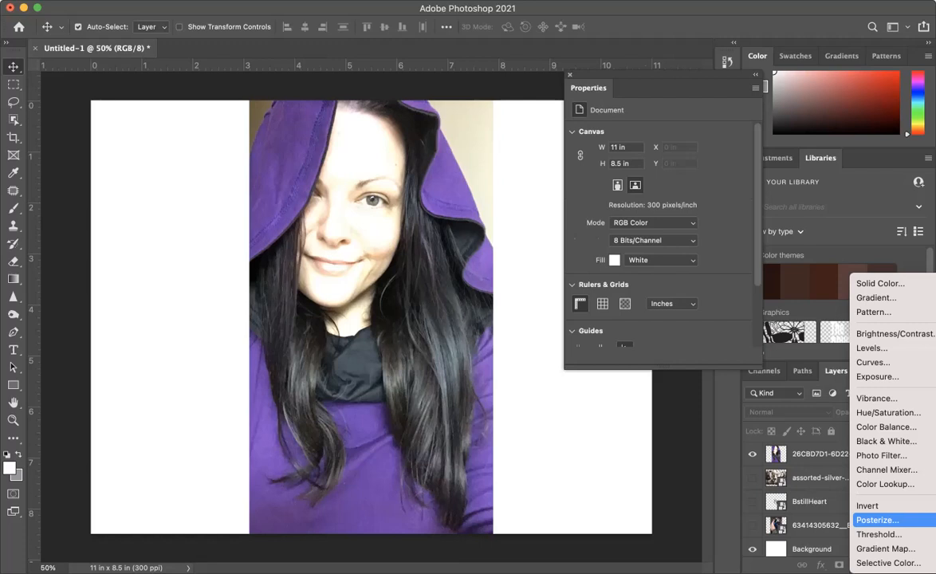
left_click(888, 563)
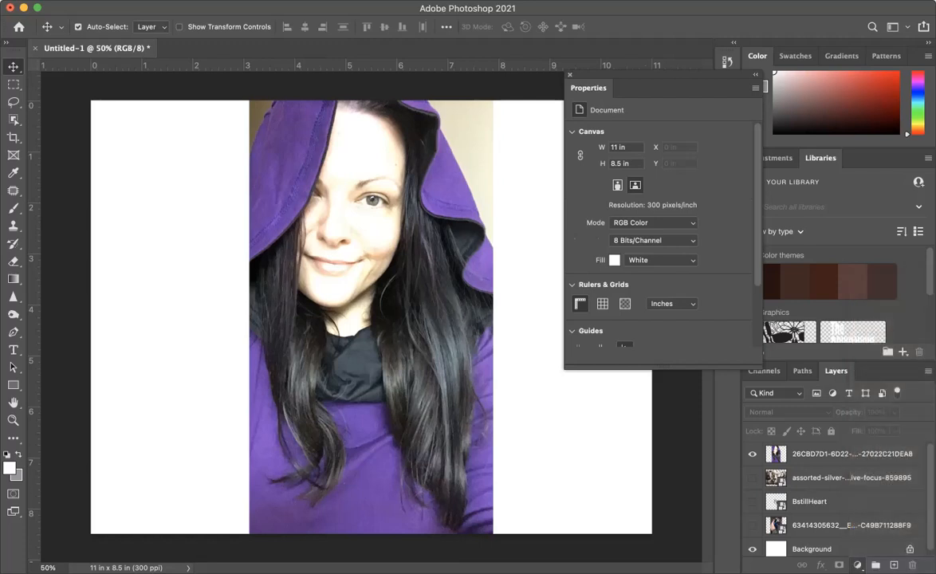
left_click_drag(659, 178, 630, 202)
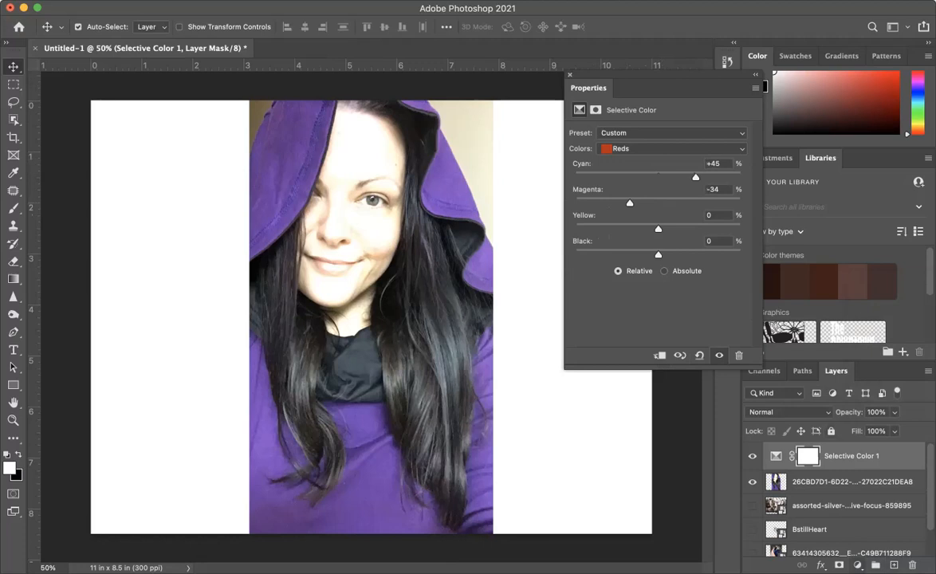
left_click(857, 566)
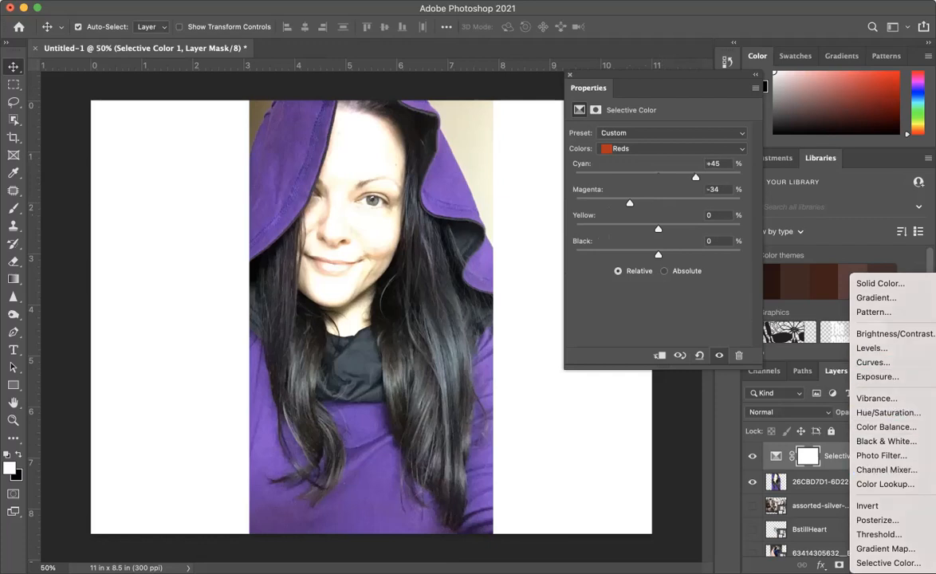
key("Escape")
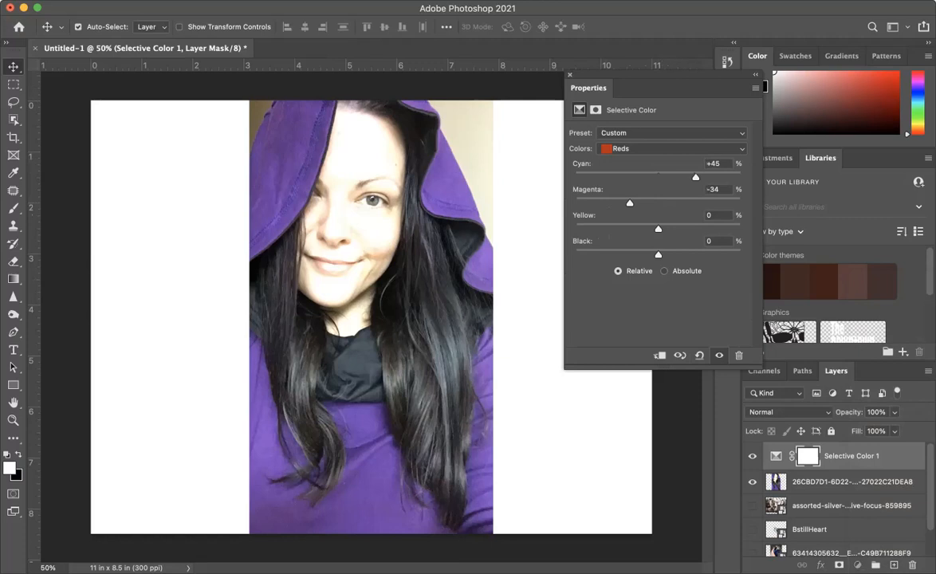
left_click_drag(813, 455, 913, 565)
Try a Hue/Saturation adjustment clipped to the portrait with hue -38 and saturation +36, and delete the layer.
left_click(857, 564)
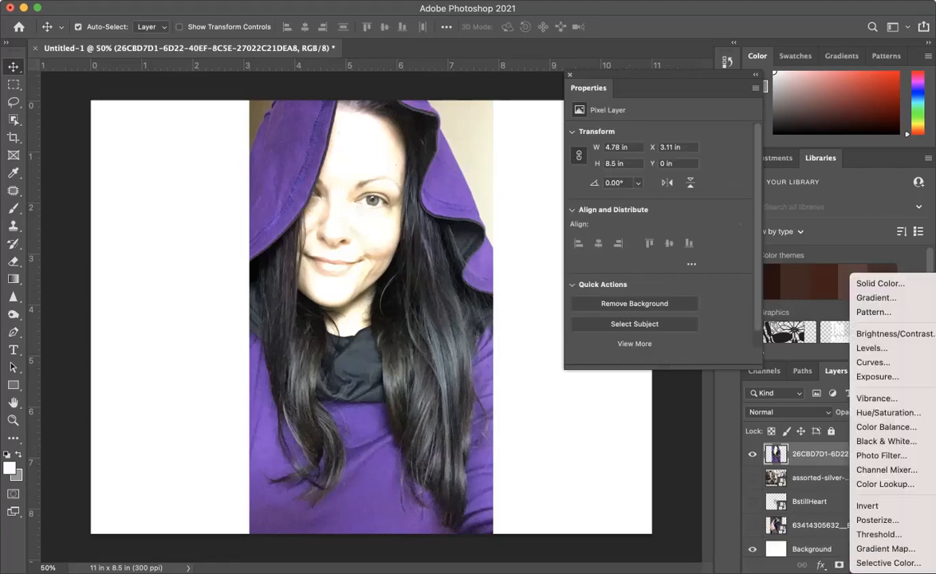
key("Escape")
left_click(857, 565)
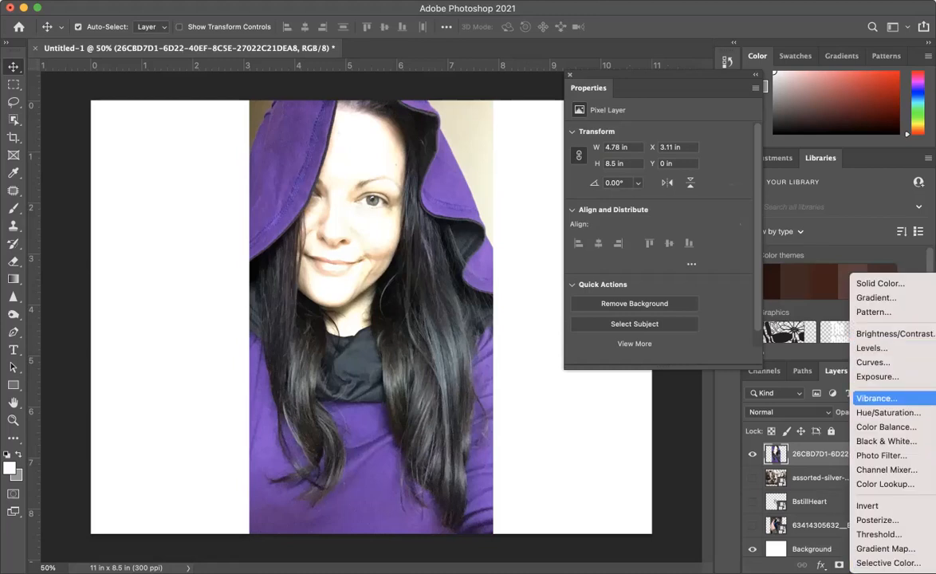
left_click(888, 412)
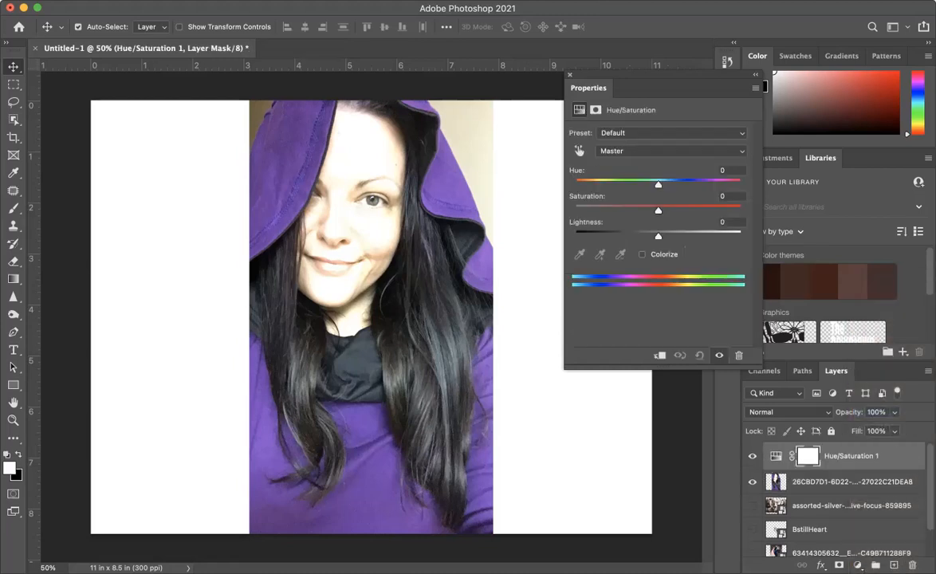
key("super+alt+g")
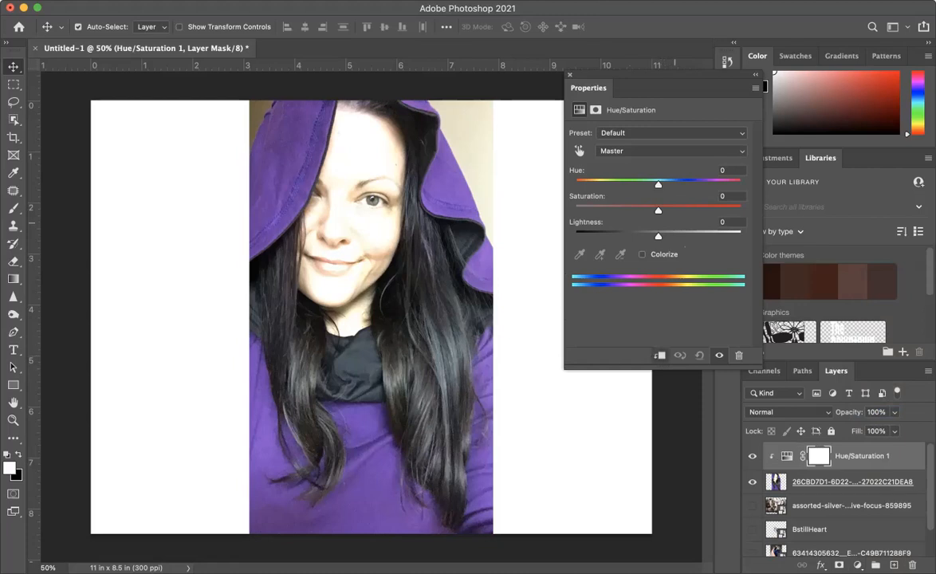
left_click_drag(658, 210, 626, 184)
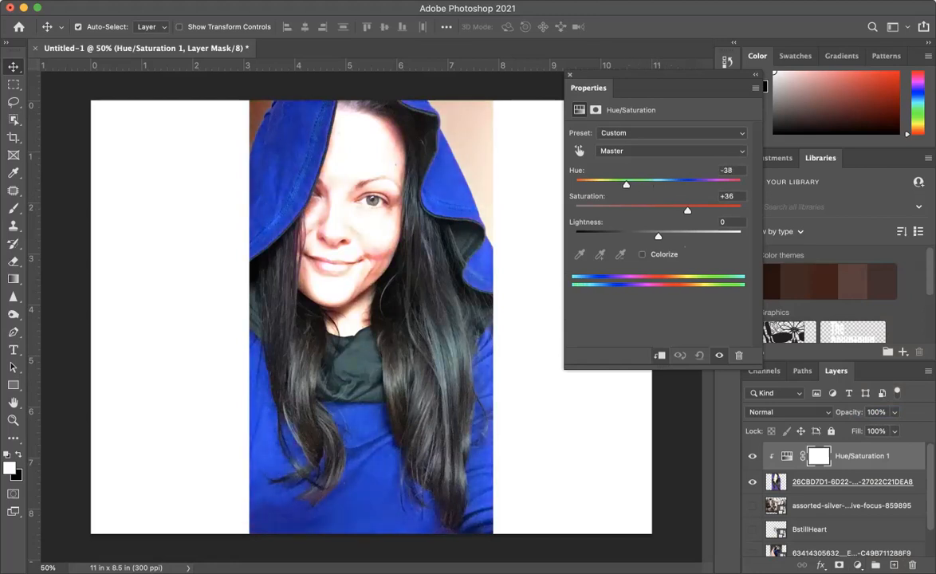
left_click_drag(821, 456, 838, 558)
key("Delete")
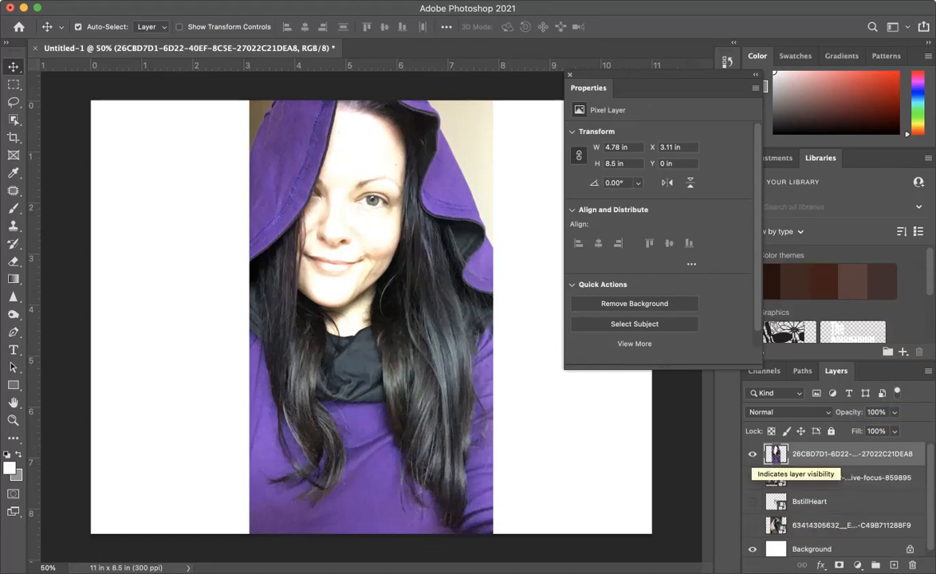
Hide the portrait layer and show the pocket watch photo layer.
left_click(752, 454)
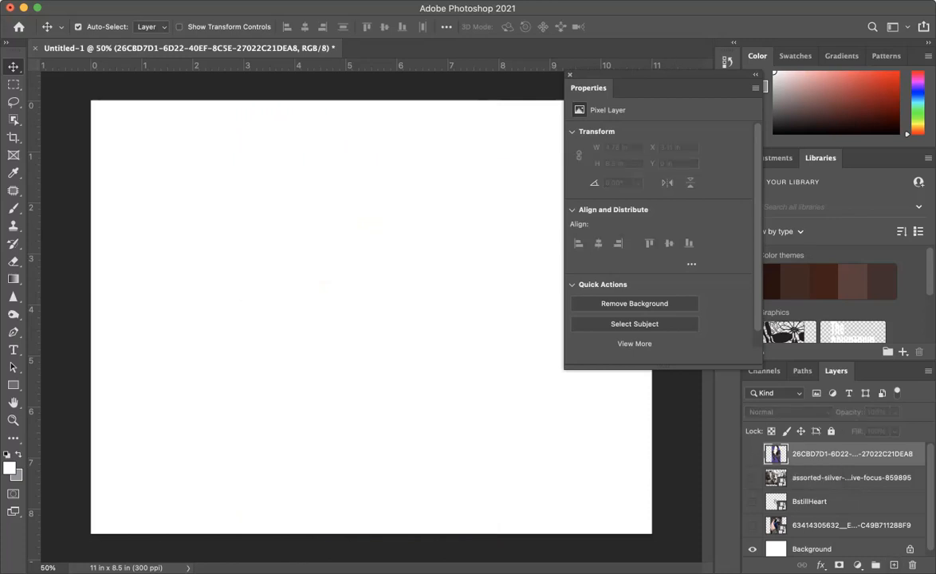
left_click(752, 478)
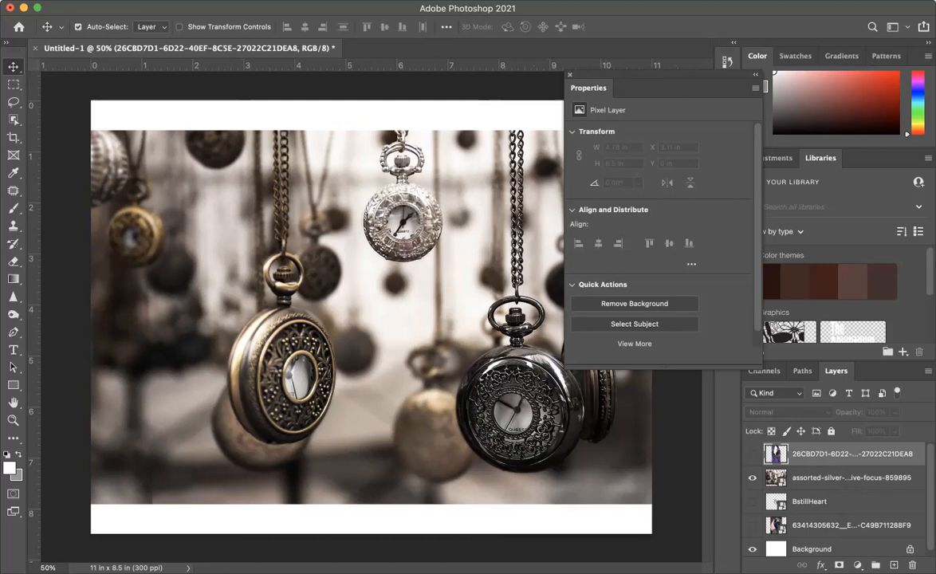
Draw a circular Elliptical Marquee selection about 2.53 in across around the case of the dark front watch.
left_click_drag(590, 88, 713, 98)
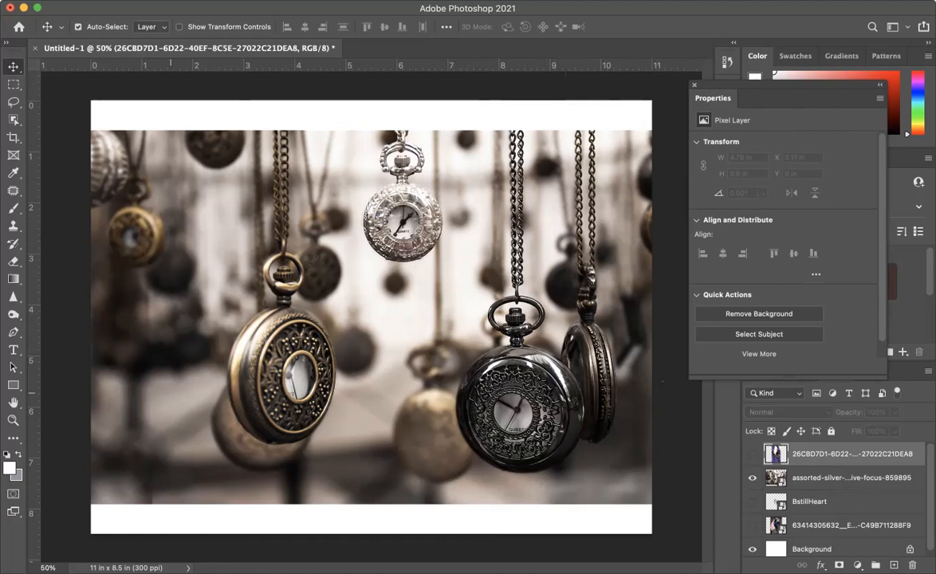
left_click(13, 84)
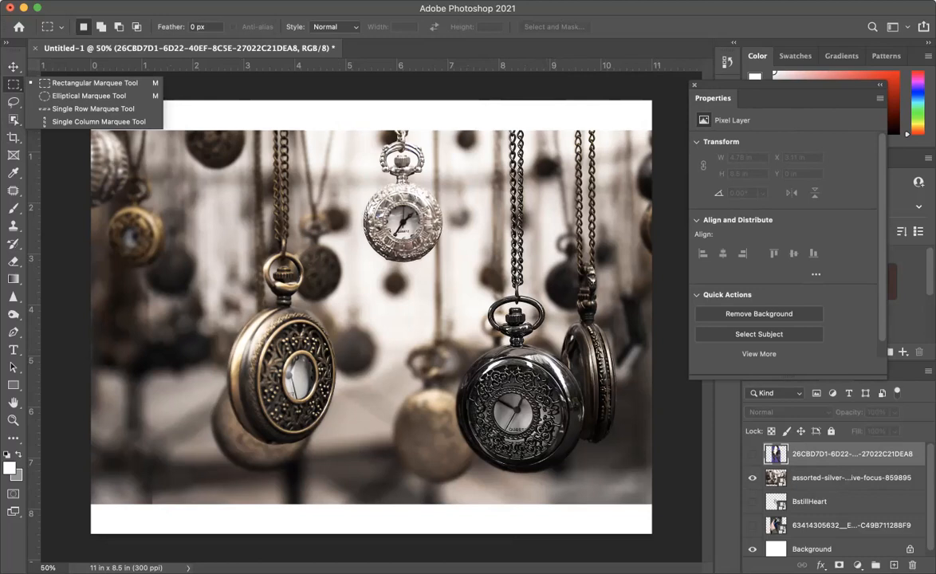
left_click(95, 83)
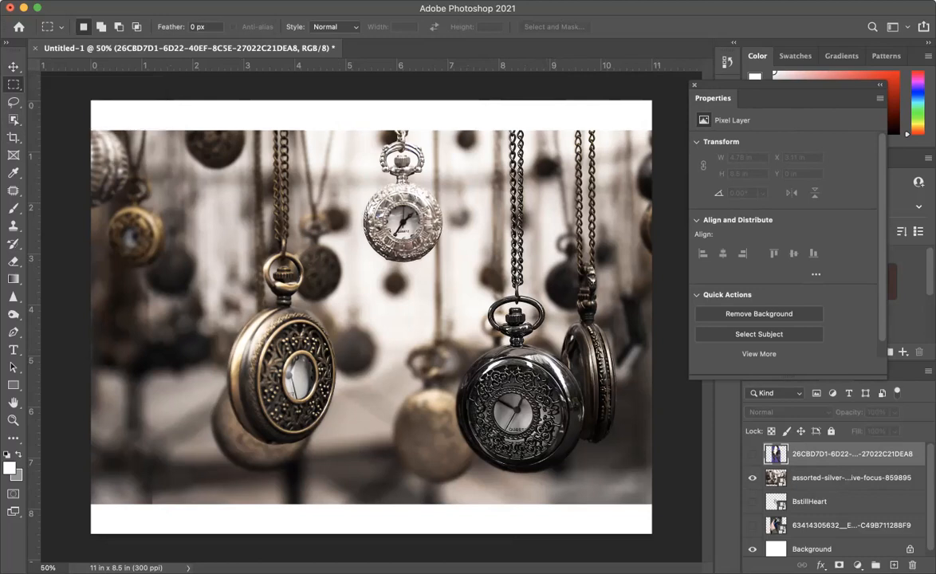
right_click(14, 84)
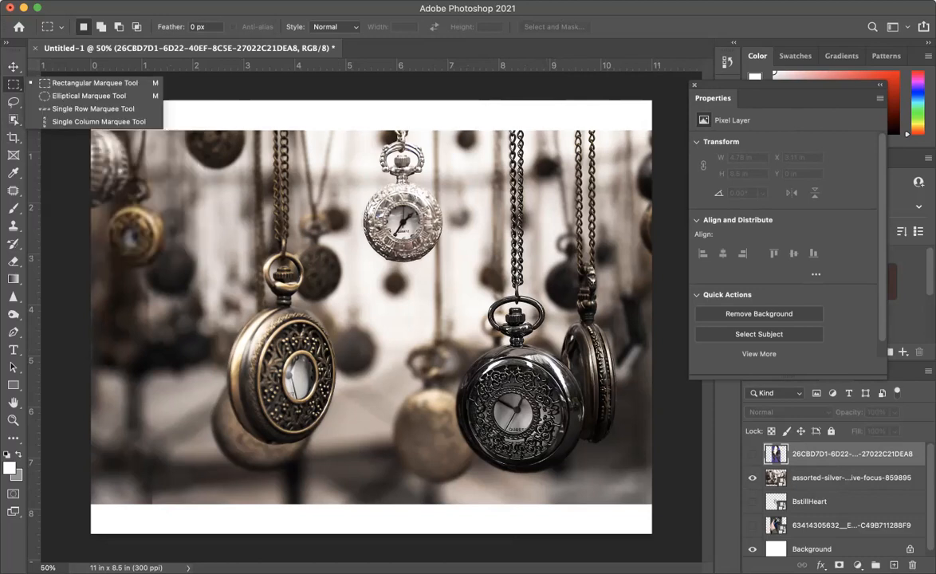
left_click(95, 83)
key("shift+m")
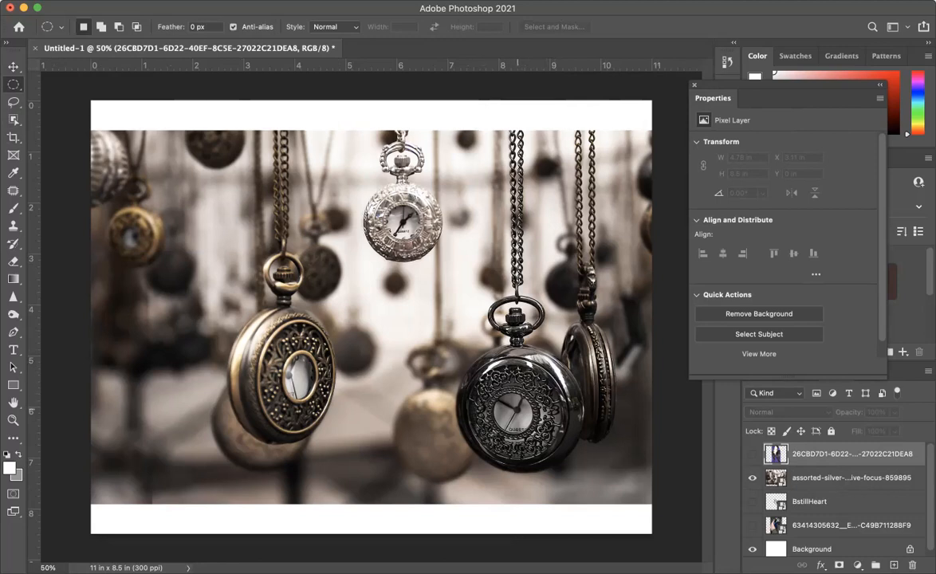
left_click_drag(519, 365, 635, 441)
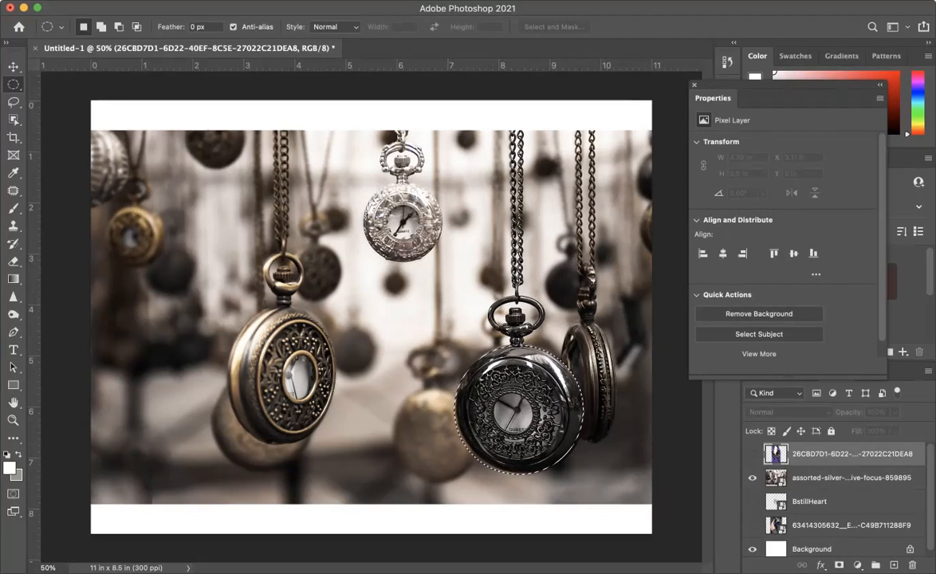
On the pocket watch photo layer, inverse the selection and add a Black & White adjustment layer from it.
right_click(807, 477)
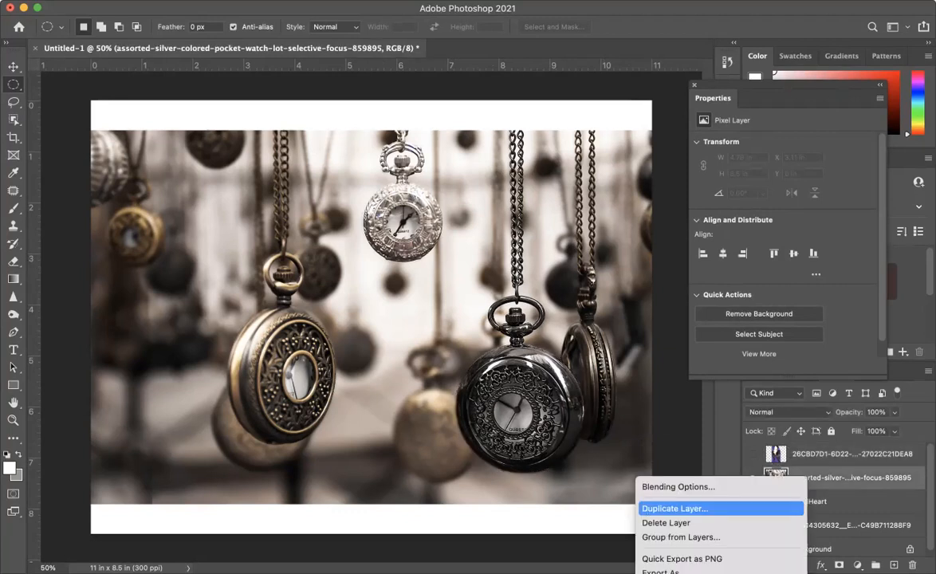
left_click(672, 185)
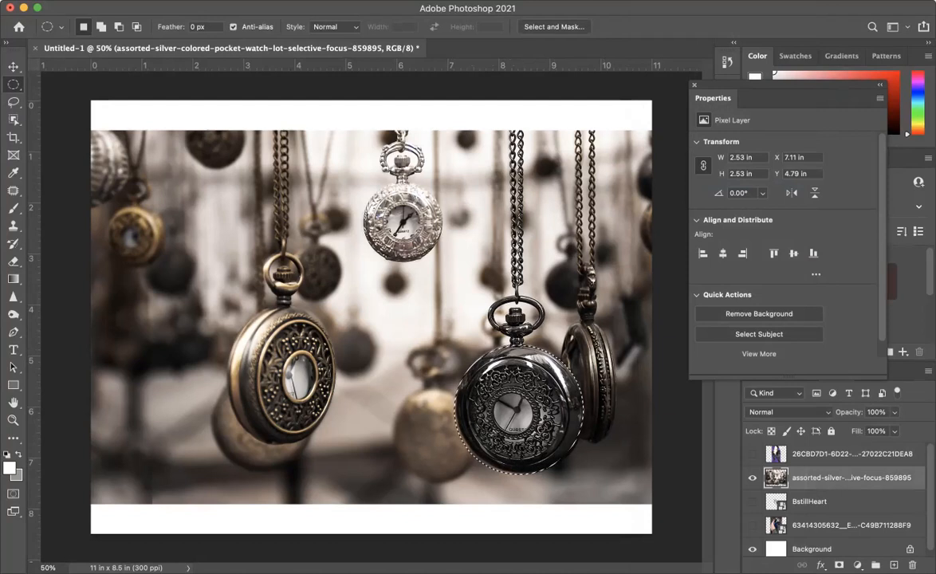
left_click(261, 1)
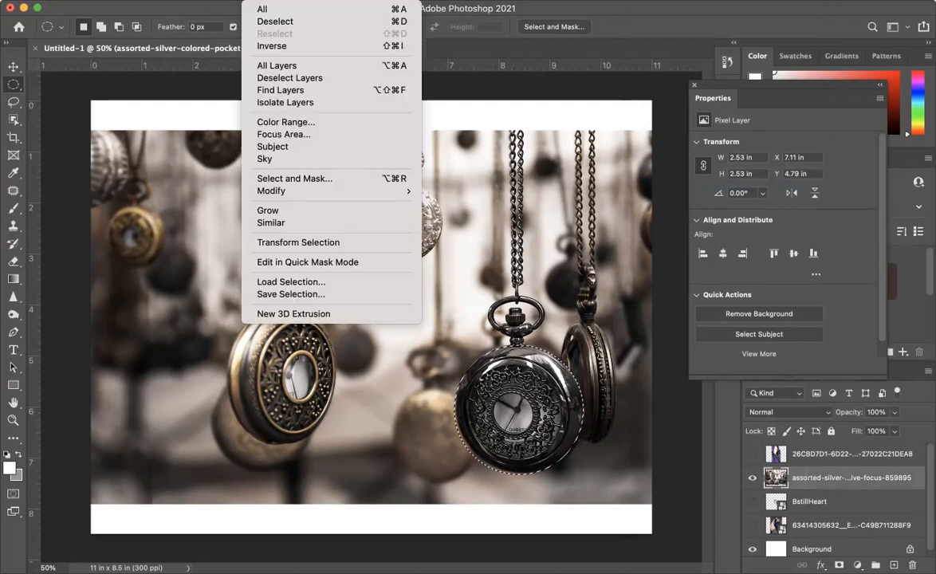
left_click(271, 46)
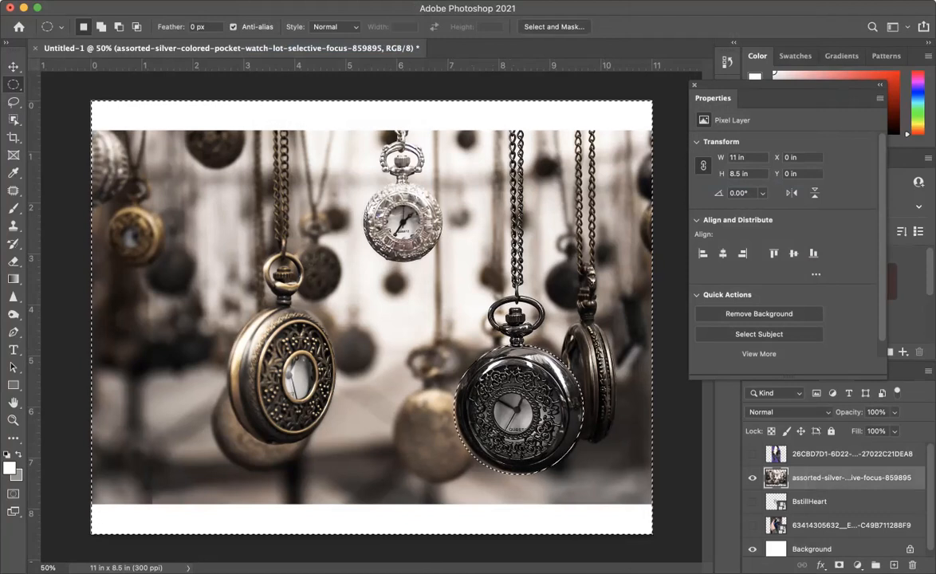
left_click(858, 565)
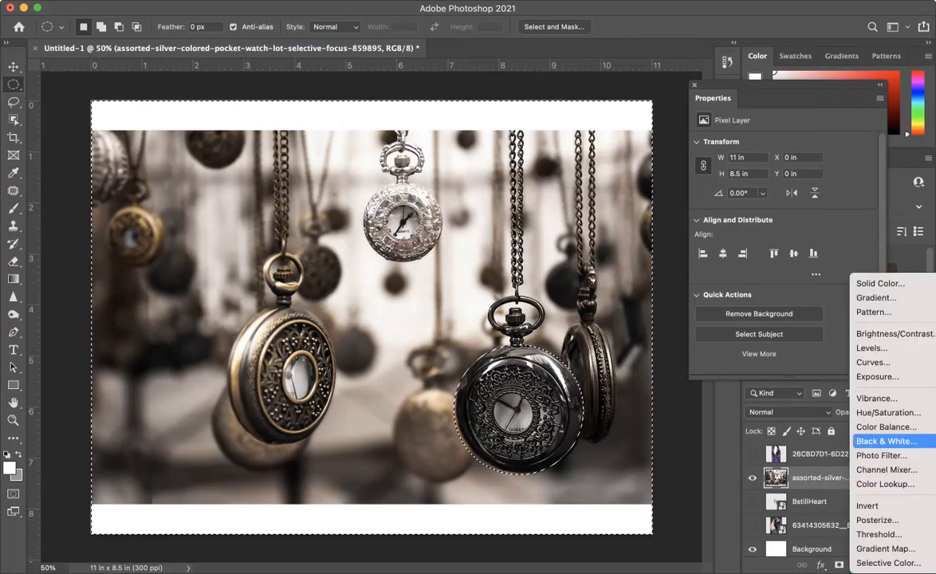
left_click(886, 441)
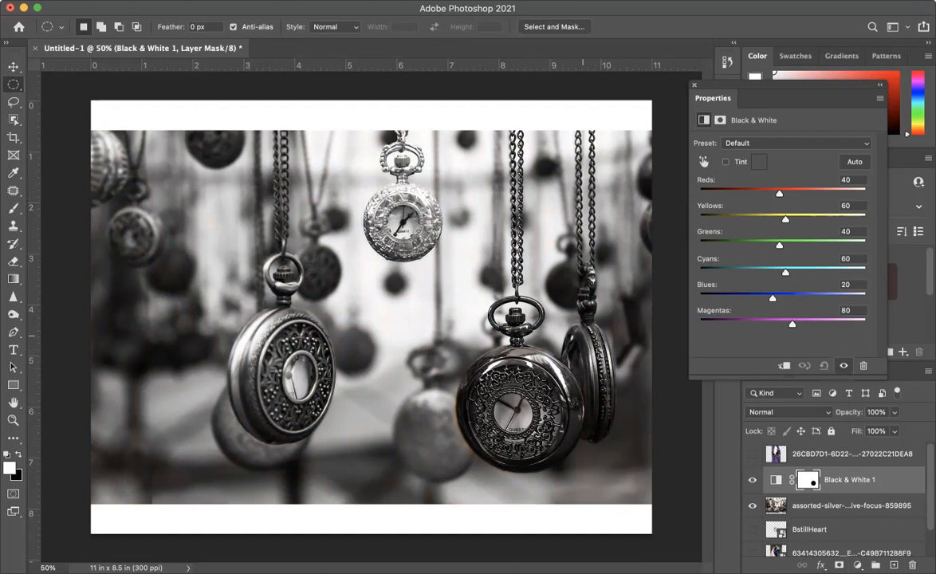
Set the Black & White adjustment to reds 278, yellows 280, greens 282, cyans 282, blues 282 and magentas 292.
left_click_drag(780, 193, 826, 220)
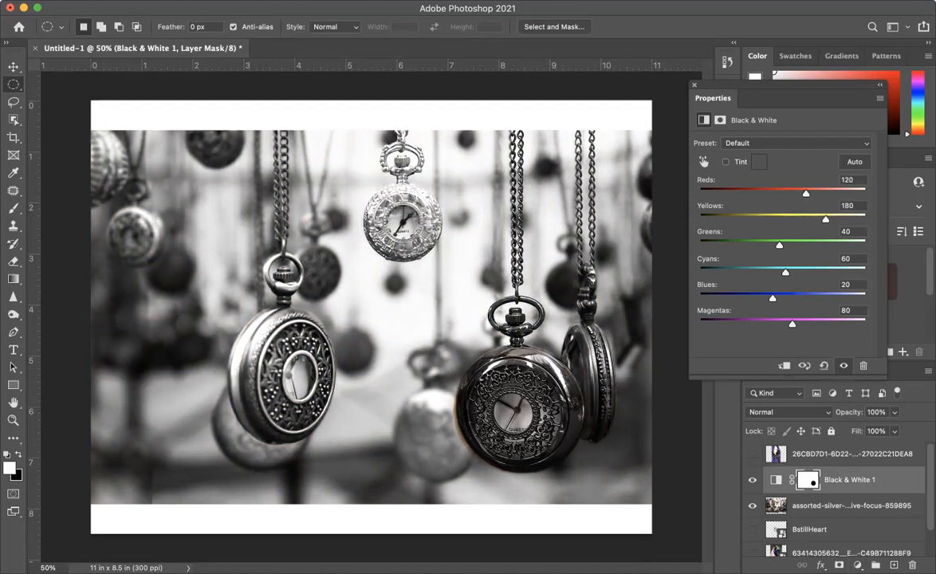
left_click_drag(780, 244, 829, 245)
left_click_drag(785, 272, 828, 272)
left_click_drag(772, 297, 850, 297)
left_click_drag(792, 323, 860, 272)
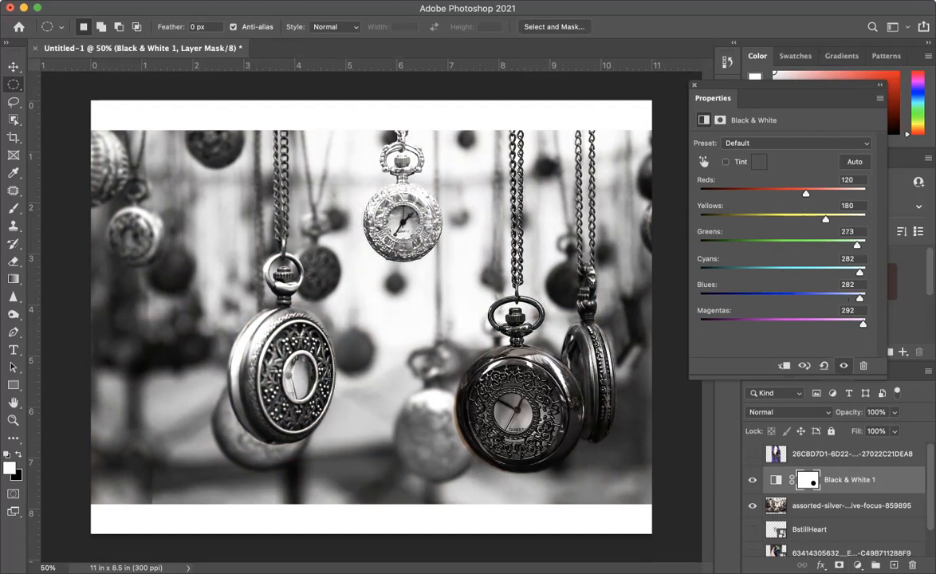
left_click_drag(829, 245, 859, 219)
left_click_drag(806, 193, 865, 193)
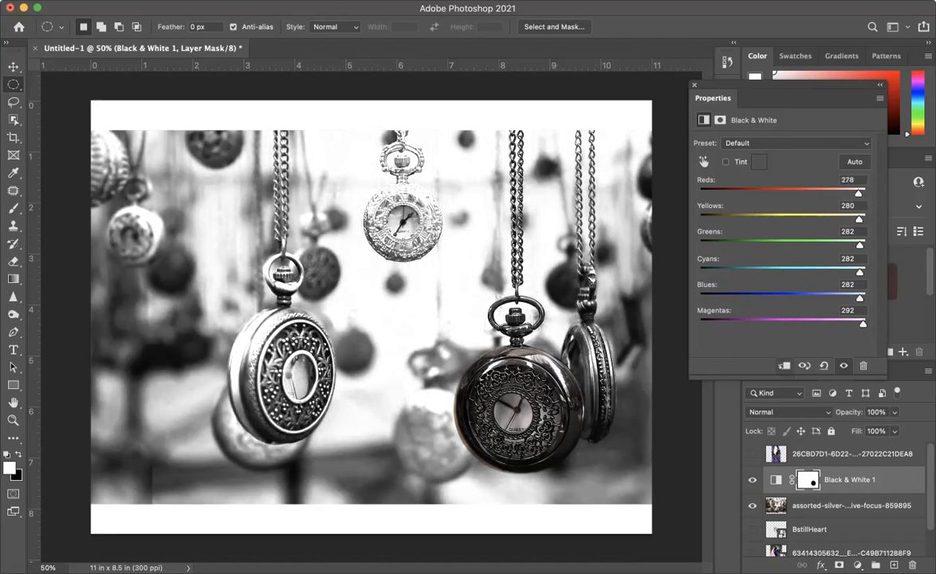
left_click(805, 366)
Target the Black & White layer's mask and set up the Brush tool with a soft 124 px tip.
left_click(808, 480)
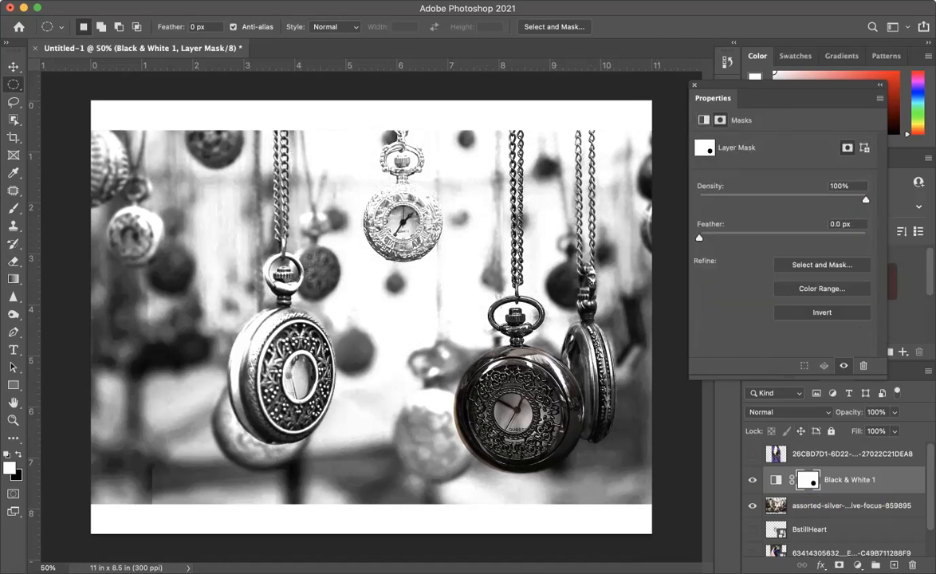
left_click(13, 259)
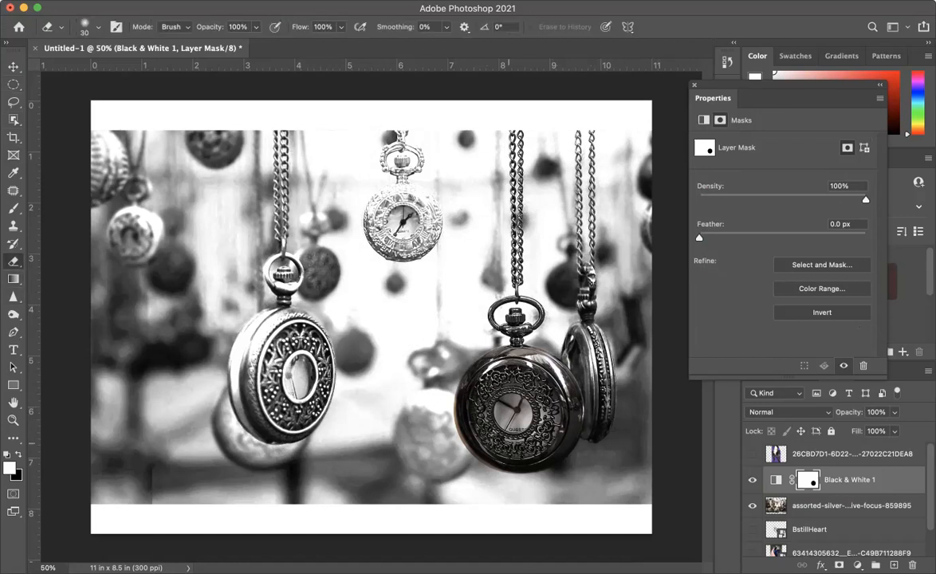
key("b")
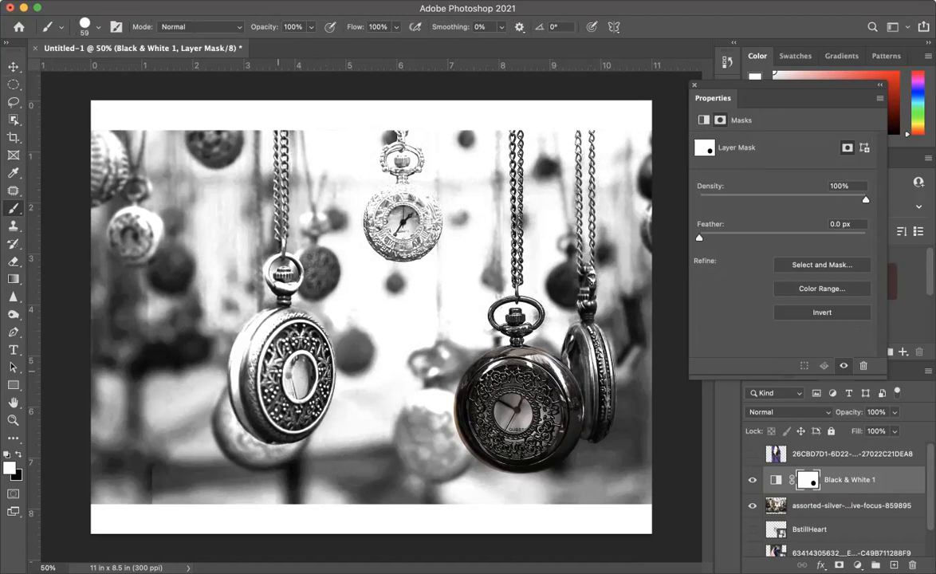
left_click(98, 28)
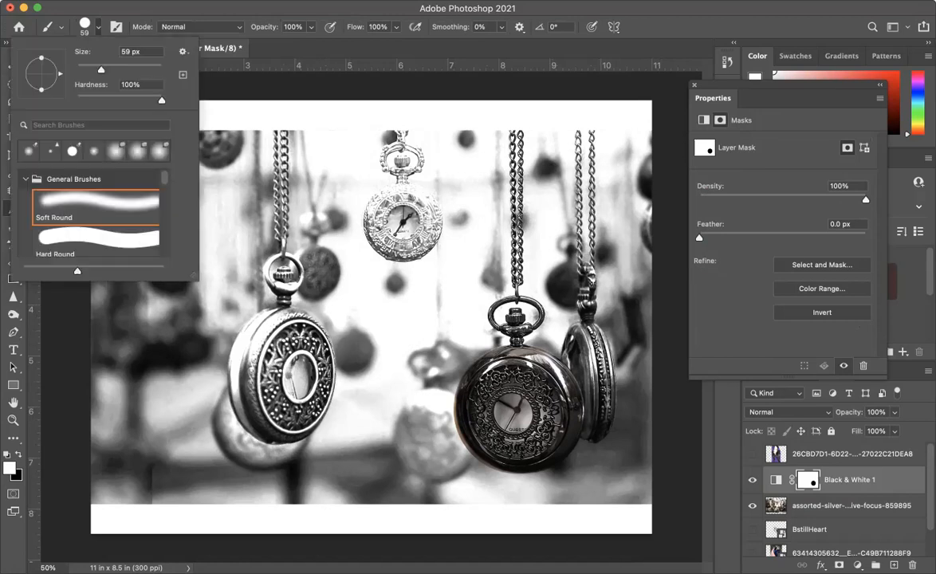
left_click_drag(101, 70, 124, 71)
left_click_drag(162, 100, 77, 100)
key("Tab")
key("Return")
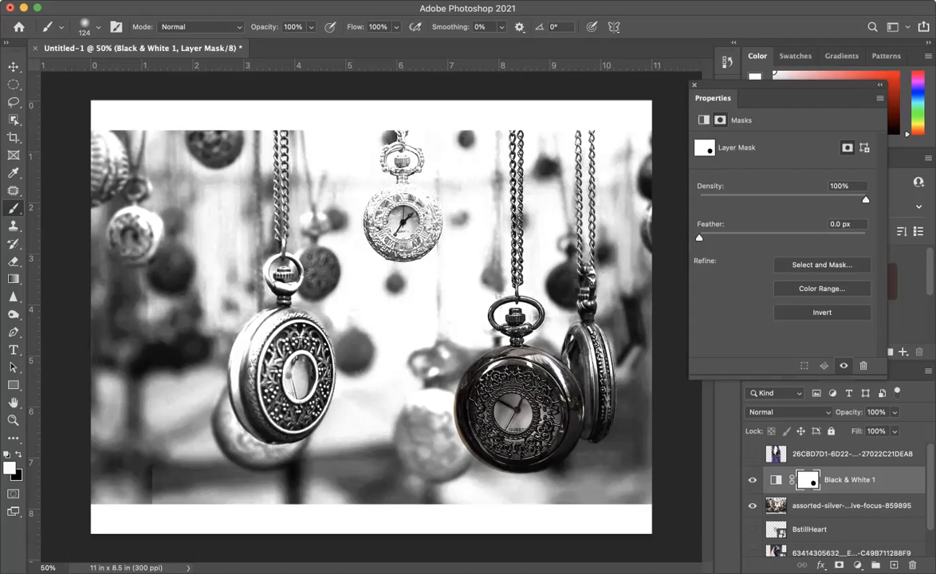
Set the Black & White layer mask's density to 78% and its feather to 14.4 px.
left_click_drag(866, 200, 828, 200)
left_click_drag(700, 238, 768, 237)
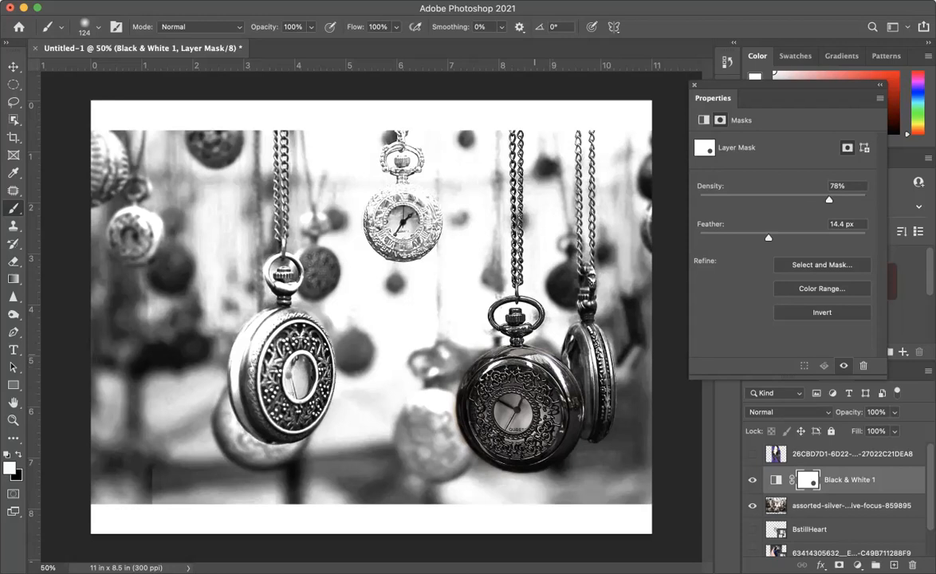
Using a 78 px Eraser, erase the Black & White mask over the bronze front watch and its ring to restore their colour.
key("e")
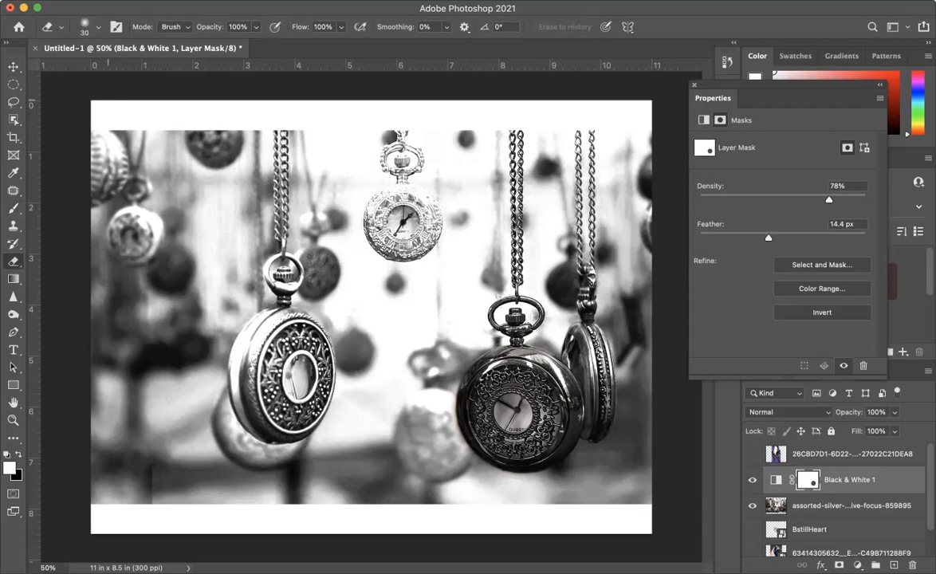
left_click(97, 26)
type("78")
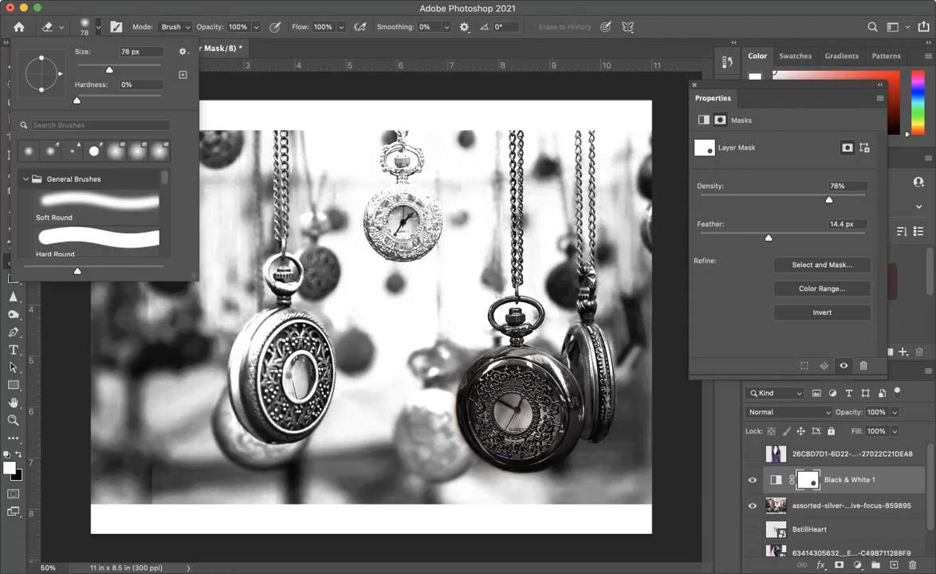
key("Return")
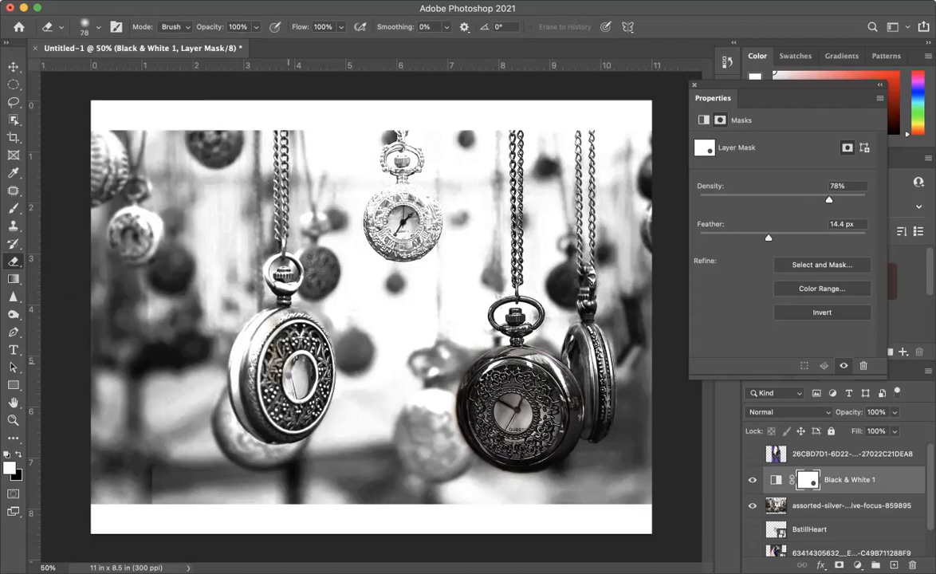
mouse_move(260, 336)
left_mouse_down()
mouse_move(279, 321)
mouse_move(250, 378)
mouse_move(258, 322)
mouse_move(220, 355)
mouse_move(239, 379)
left_mouse_up()
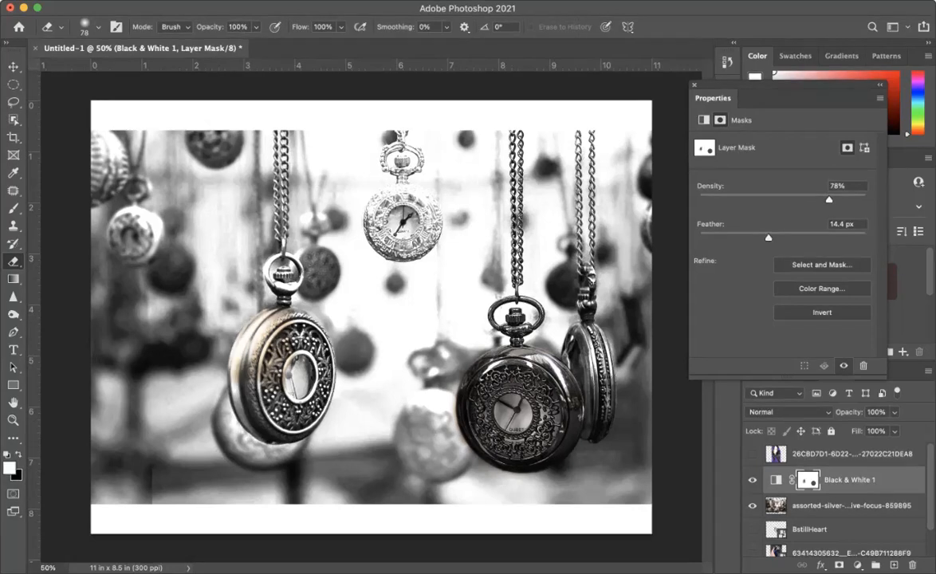
mouse_move(268, 295)
left_mouse_down()
mouse_move(290, 315)
mouse_move(272, 289)
mouse_move(287, 293)
mouse_move(304, 335)
mouse_move(292, 383)
mouse_move(280, 393)
mouse_move(242, 389)
mouse_move(215, 355)
mouse_move(219, 383)
mouse_move(247, 407)
mouse_move(295, 387)
mouse_move(267, 359)
mouse_move(283, 363)
mouse_move(275, 331)
mouse_move(267, 366)
left_mouse_up()
mouse_move(285, 326)
left_mouse_down()
mouse_move(295, 347)
mouse_move(275, 311)
mouse_move(316, 349)
left_mouse_up()
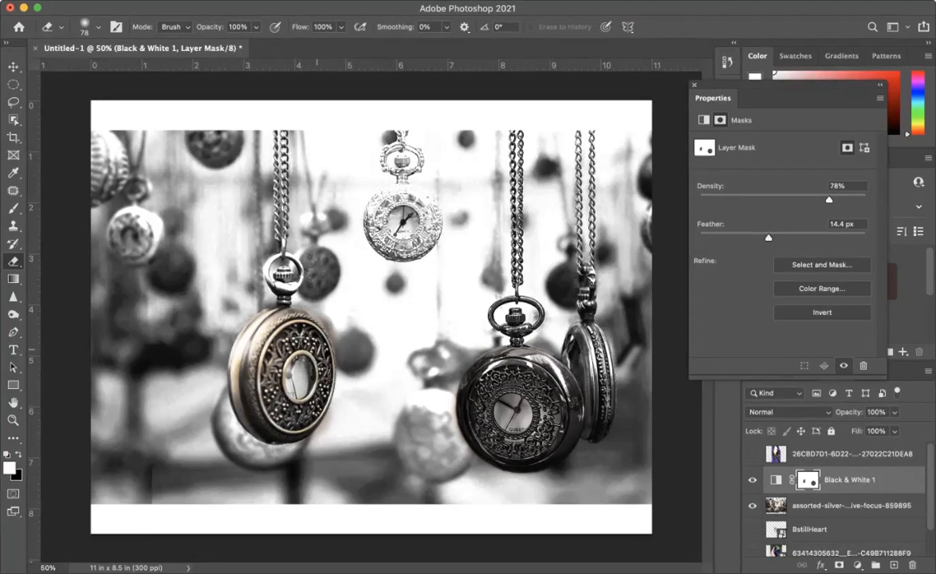
left_click_drag(246, 387, 302, 388)
mouse_move(272, 263)
left_mouse_down()
mouse_move(255, 253)
mouse_move(298, 272)
mouse_move(281, 258)
mouse_move(271, 279)
mouse_move(267, 262)
mouse_move(281, 263)
mouse_move(290, 289)
left_mouse_up()
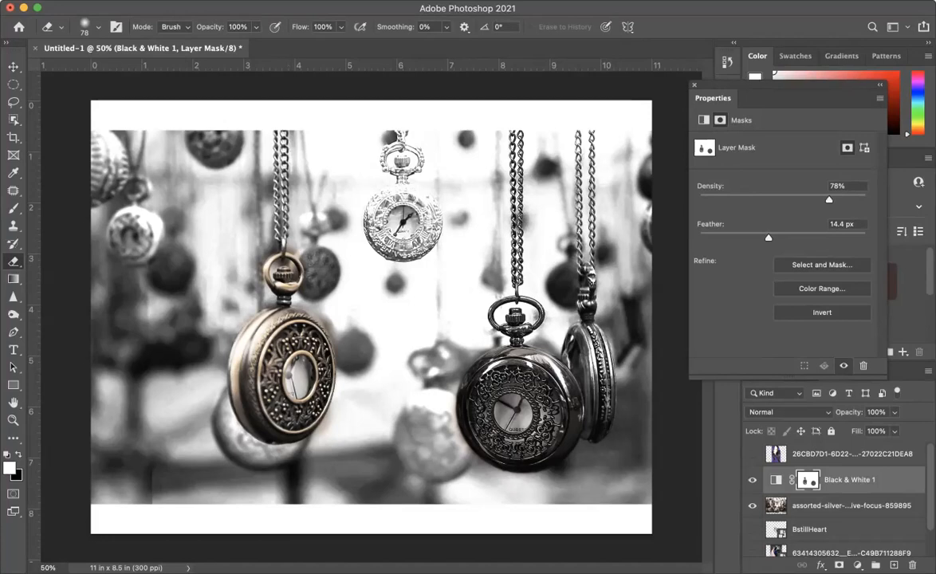
Erase the Black & White mask over the blurred watch beside the dark front watch to restore its colour.
key("b")
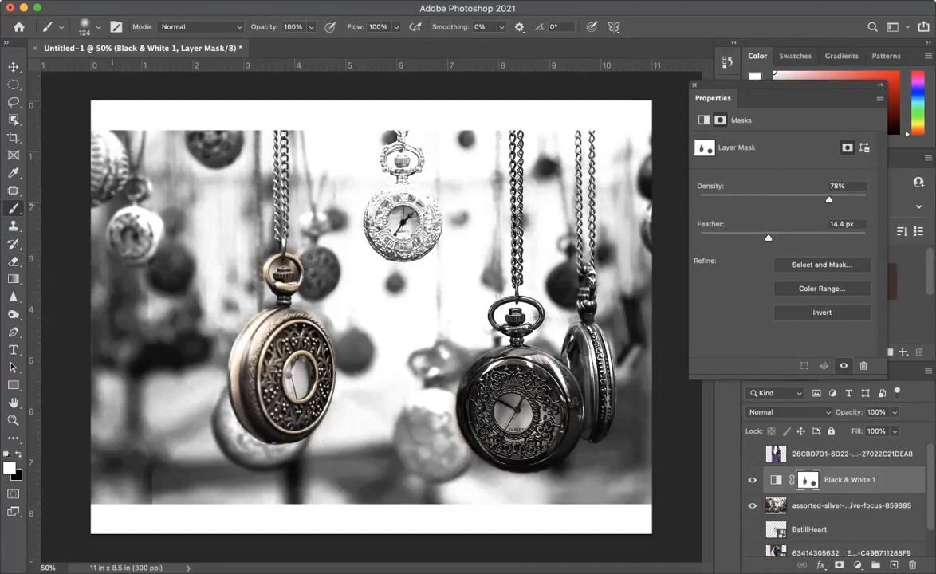
key("e")
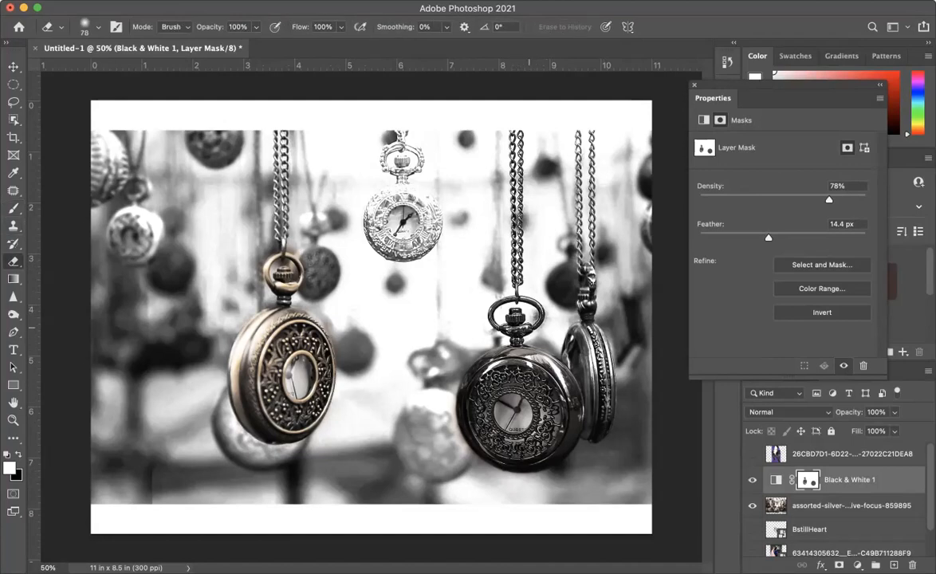
mouse_move(426, 409)
left_mouse_down()
mouse_move(448, 435)
mouse_move(424, 429)
mouse_move(387, 360)
mouse_move(369, 395)
mouse_move(385, 425)
left_mouse_up()
mouse_move(416, 463)
left_mouse_down()
mouse_move(426, 414)
mouse_move(422, 446)
mouse_move(452, 470)
mouse_move(367, 419)
mouse_move(458, 475)
mouse_move(427, 428)
mouse_move(377, 405)
mouse_move(415, 394)
mouse_move(370, 371)
mouse_move(376, 384)
left_mouse_up()
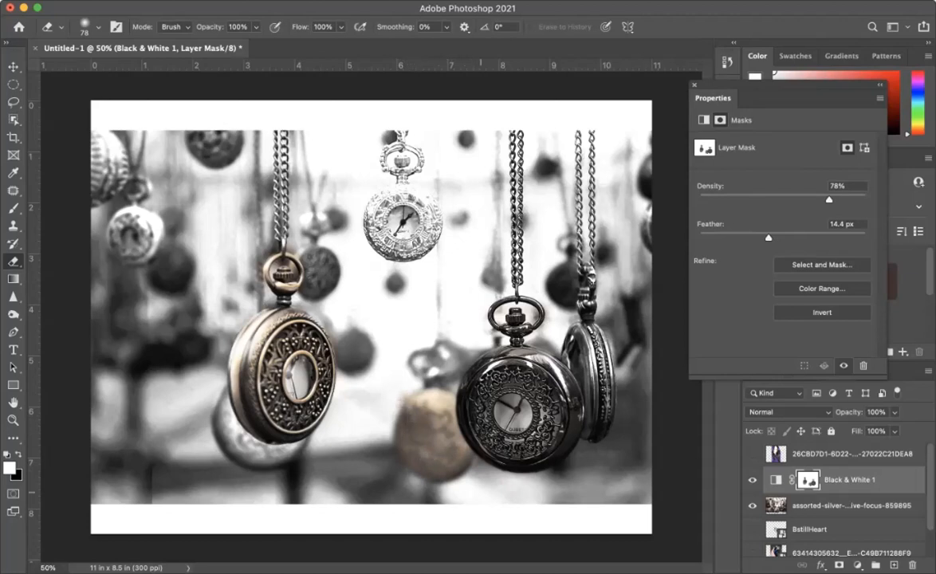